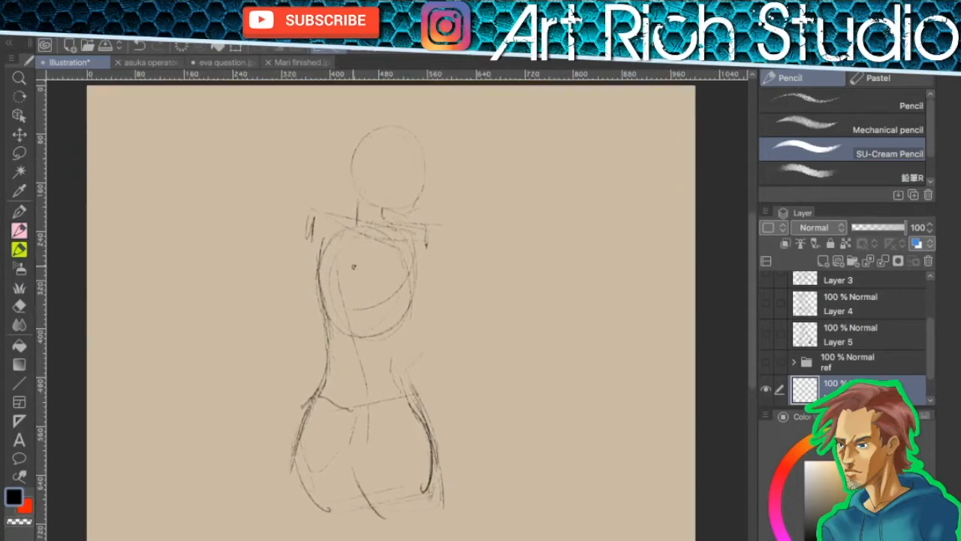
# - Sketch both arms from the shoulders, the left hanging straight and the right bent slightly behind the hip, with elbow and hand roughed in
pyautogui.moveTo(315, 215)
pyautogui.mouseDown()
pyautogui.moveTo(298, 256)
pyautogui.moveTo(297, 240)
pyautogui.moveTo(293, 398)
pyautogui.mouseUp()
pyautogui.moveTo(315, 303)
pyautogui.mouseDown()
pyautogui.moveTo(307, 402)
pyautogui.moveTo(289, 443)
pyautogui.mouseUp()
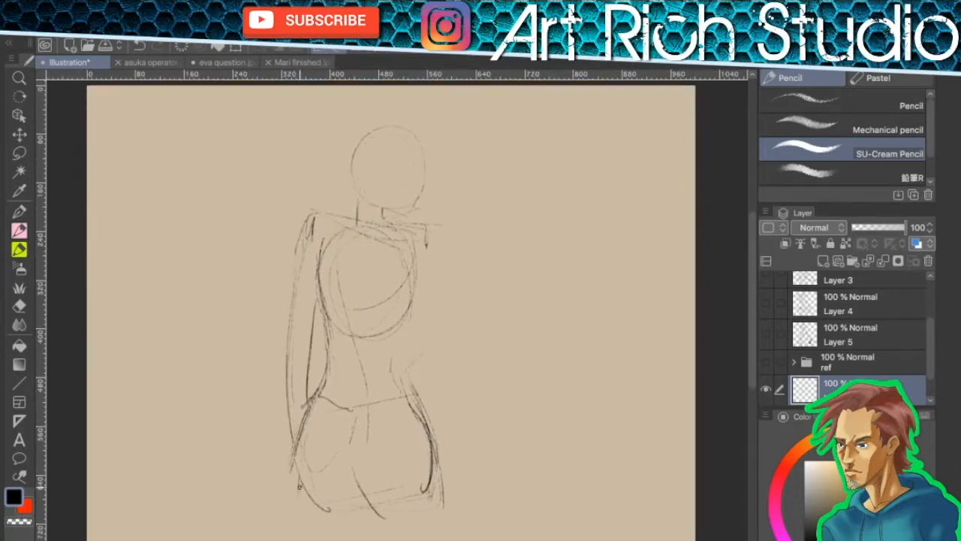
pyautogui.moveTo(394, 392); pyautogui.dragTo(390, 466)
pyautogui.moveTo(438, 244); pyautogui.dragTo(396, 502)
pyautogui.moveTo(389, 385); pyautogui.dragTo(381, 467)
pyautogui.moveTo(411, 379); pyautogui.dragTo(416, 524)
pyautogui.moveTo(395, 396); pyautogui.dragTo(399, 496)
pyautogui.moveTo(389, 377)
pyautogui.mouseDown()
pyautogui.moveTo(401, 465)
pyautogui.moveTo(429, 511)
pyautogui.moveTo(407, 525)
pyautogui.moveTo(418, 347)
pyautogui.mouseUp()
pyautogui.moveTo(436, 253)
pyautogui.mouseDown()
pyautogui.moveTo(416, 383)
pyautogui.moveTo(398, 369)
pyautogui.mouseUp()
pyautogui.moveTo(398, 312); pyautogui.dragTo(397, 369)
pyautogui.moveTo(398, 276)
pyautogui.mouseDown()
pyautogui.moveTo(389, 420)
pyautogui.moveTo(404, 500)
pyautogui.mouseUp()
pyautogui.moveTo(416, 374); pyautogui.dragTo(428, 533)
pyautogui.moveTo(465, 402); pyautogui.dragTo(478, 322)
# - Block in both legs below the hips with long outer and inner thigh lines
pyautogui.scroll(-1, 474, 334)
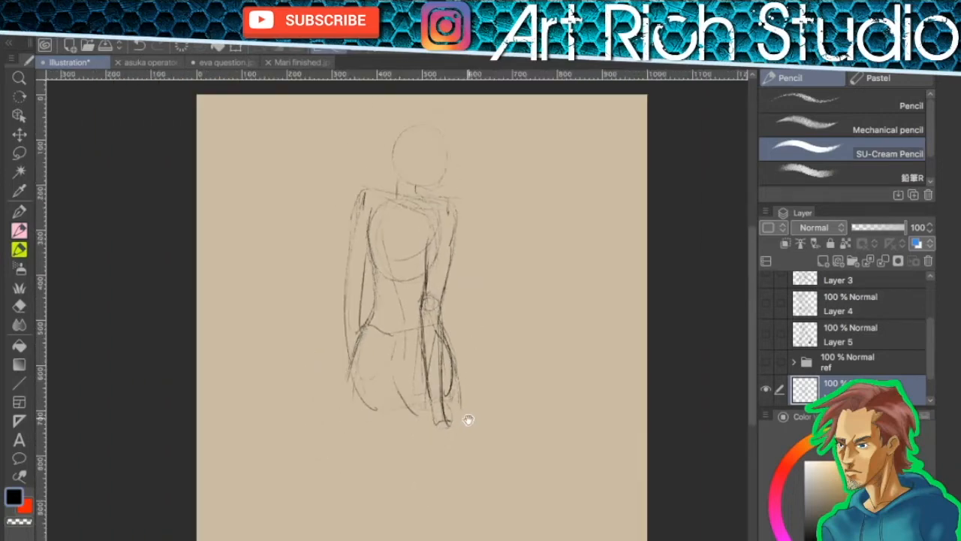
pyautogui.moveTo(468, 420); pyautogui.dragTo(467, 438)
pyautogui.moveTo(339, 437); pyautogui.dragTo(331, 505)
pyautogui.moveTo(379, 439); pyautogui.dragTo(368, 533)
pyautogui.moveTo(409, 433); pyautogui.dragTo(449, 539)
pyautogui.moveTo(458, 409); pyautogui.dragTo(472, 532)
# - Strengthen the inner thigh lines of both legs and the outer line of the left leg
pyautogui.moveTo(412, 446); pyautogui.dragTo(449, 539)
pyautogui.moveTo(400, 414)
pyautogui.mouseDown()
pyautogui.moveTo(426, 438)
pyautogui.moveTo(417, 477)
pyautogui.mouseUp()
pyautogui.moveTo(411, 439); pyautogui.dragTo(442, 532)
pyautogui.moveTo(422, 492); pyautogui.dragTo(448, 540)
pyautogui.moveTo(381, 425)
pyautogui.mouseDown()
pyautogui.moveTo(403, 417)
pyautogui.moveTo(368, 539)
pyautogui.mouseUp()
pyautogui.moveTo(341, 488); pyautogui.dragTo(338, 526)
pyautogui.moveTo(340, 443); pyautogui.dragTo(337, 522)
# - Rework the outer contour from the left hip down the thigh, undoing the first strokes and redrawing it as a smoother curve
pyautogui.moveTo(353, 396); pyautogui.dragTo(335, 477)
pyautogui.moveTo(353, 363); pyautogui.dragTo(335, 447)
pyautogui.moveTo(351, 376); pyautogui.dragTo(341, 431)
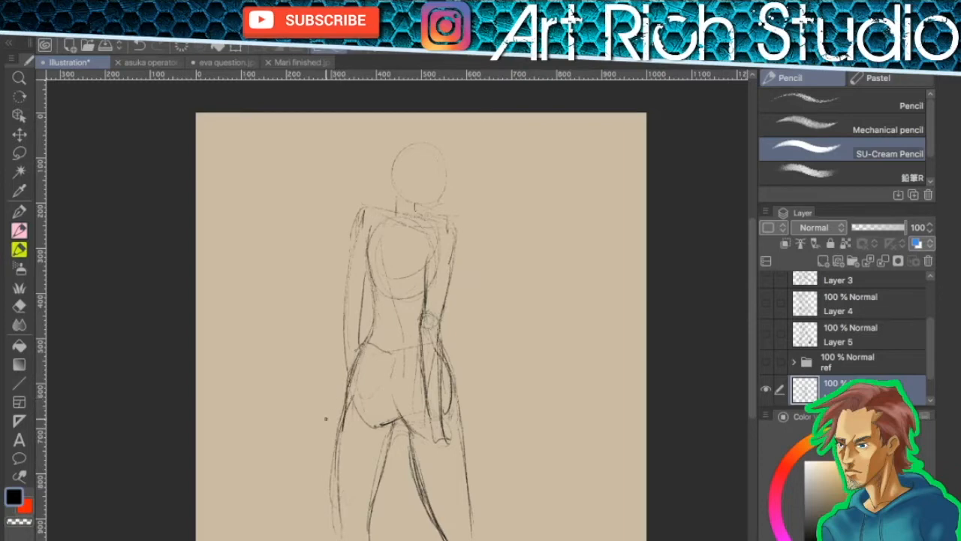
pyautogui.hotkey('ctrl', 'z')
pyautogui.hotkey('ctrl', 'z')
pyautogui.moveTo(348, 391)
pyautogui.mouseDown()
pyautogui.moveTo(335, 455)
pyautogui.moveTo(335, 436)
pyautogui.mouseUp()
pyautogui.moveTo(357, 354)
pyautogui.mouseDown()
pyautogui.moveTo(331, 446)
pyautogui.moveTo(334, 513)
pyautogui.mouseUp()
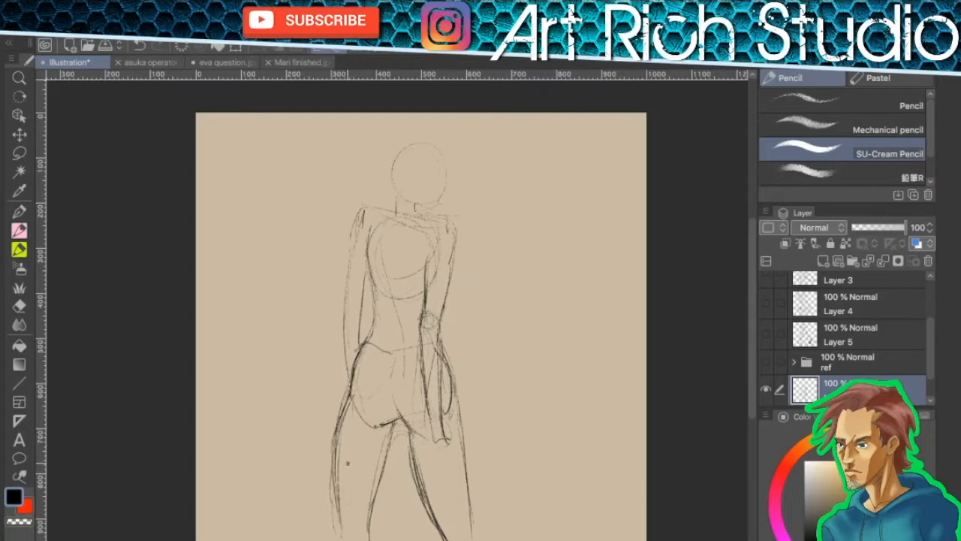
# - Darken the left side contour of the torso from the armpit through the waist to the hip
pyautogui.moveTo(365, 306); pyautogui.dragTo(359, 348)
pyautogui.moveTo(364, 288); pyautogui.dragTo(360, 307)
pyautogui.moveTo(365, 235)
pyautogui.mouseDown()
pyautogui.moveTo(371, 331)
pyautogui.moveTo(351, 382)
pyautogui.mouseUp()
pyautogui.moveTo(373, 295); pyautogui.dragTo(377, 328)
pyautogui.moveTo(374, 279); pyautogui.dragTo(363, 344)
# - Define the buttocks with a darker lower fold and a curved centre line
pyautogui.moveTo(374, 412)
pyautogui.mouseDown()
pyautogui.moveTo(393, 381)
pyautogui.moveTo(413, 424)
pyautogui.mouseUp()
pyautogui.moveTo(395, 390); pyautogui.dragTo(398, 413)
pyautogui.moveTo(368, 417); pyautogui.dragTo(398, 410)
pyautogui.moveTo(394, 373); pyautogui.dragTo(398, 410)
pyautogui.moveTo(404, 355)
pyautogui.mouseDown()
pyautogui.moveTo(393, 395)
pyautogui.moveTo(404, 363)
pyautogui.mouseUp()
# - Draw the outer hair contour around the head, the jaw side, and the outline of the right shoulder and arm
pyautogui.moveTo(392, 146)
pyautogui.mouseDown()
pyautogui.moveTo(385, 184)
pyautogui.moveTo(395, 161)
pyautogui.moveTo(451, 142)
pyautogui.mouseUp()
pyautogui.moveTo(448, 188)
pyautogui.mouseDown()
pyautogui.moveTo(446, 199)
pyautogui.moveTo(422, 211)
pyautogui.mouseUp()
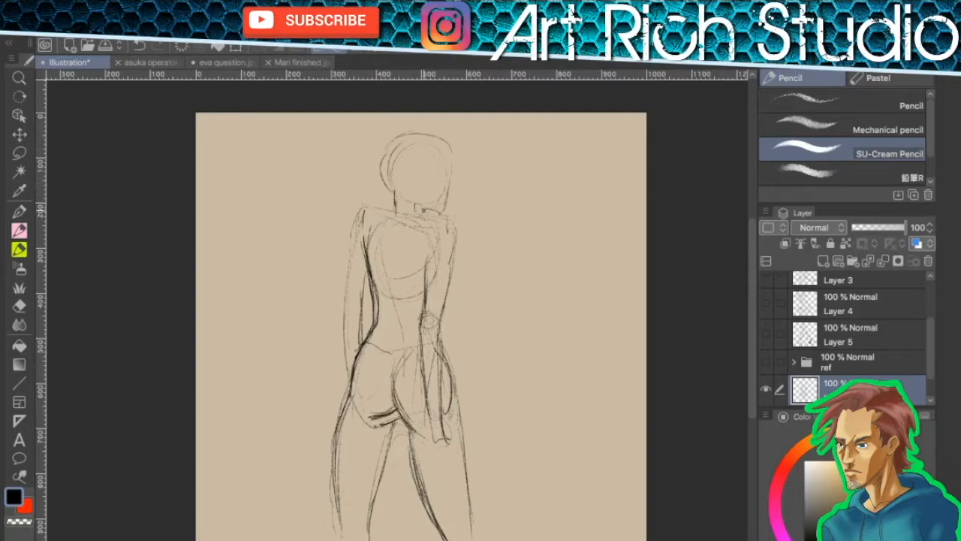
pyautogui.moveTo(383, 155)
pyautogui.mouseDown()
pyautogui.moveTo(453, 178)
pyautogui.moveTo(440, 358)
pyautogui.mouseUp()
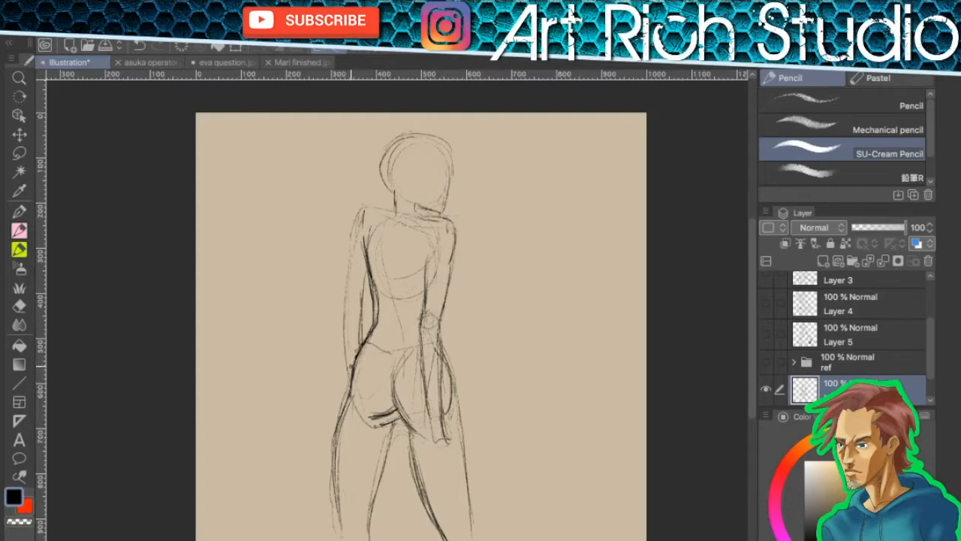
# - Draw the left shoulder line and the collar curve at the nape, and add the first hair strands on the head
pyautogui.moveTo(351, 246)
pyautogui.mouseDown()
pyautogui.moveTo(362, 208)
pyautogui.moveTo(401, 216)
pyautogui.moveTo(396, 229)
pyautogui.mouseUp()
pyautogui.moveTo(430, 152); pyautogui.dragTo(416, 266)
pyautogui.moveTo(422, 206)
pyautogui.mouseDown()
pyautogui.moveTo(410, 219)
pyautogui.moveTo(379, 219)
pyautogui.moveTo(378, 199)
pyautogui.moveTo(387, 199)
pyautogui.mouseUp()
pyautogui.moveTo(403, 162)
pyautogui.mouseDown()
pyautogui.moveTo(399, 193)
pyautogui.moveTo(390, 141)
pyautogui.moveTo(423, 135)
pyautogui.mouseUp()
pyautogui.moveTo(417, 139); pyautogui.dragTo(403, 167)
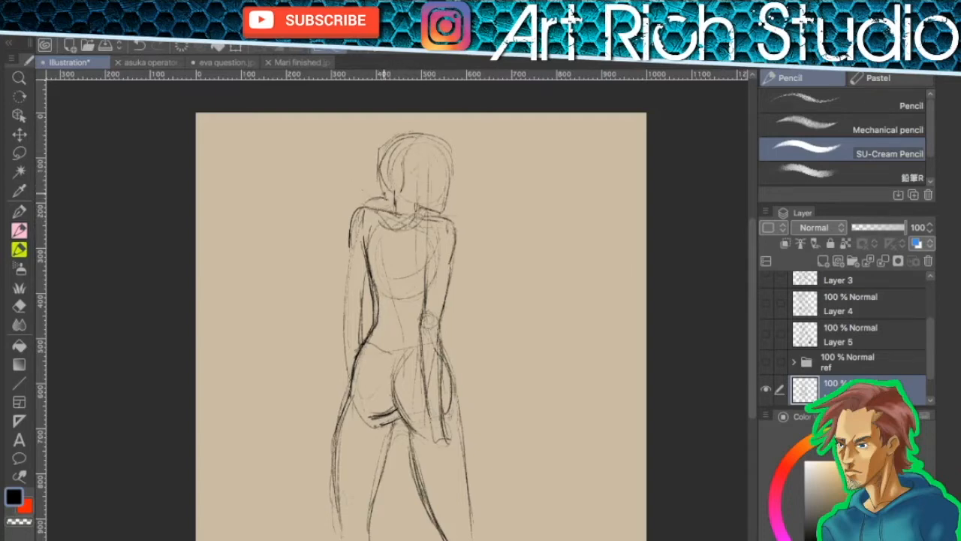
# - Darken the neckline curve, draw long hair strands falling down the back, and sketch the eye and face profile
pyautogui.moveTo(374, 216)
pyautogui.mouseDown()
pyautogui.moveTo(411, 224)
pyautogui.moveTo(423, 203)
pyautogui.mouseUp()
pyautogui.moveTo(416, 176); pyautogui.dragTo(416, 285)
pyautogui.moveTo(423, 194); pyautogui.dragTo(415, 282)
pyautogui.moveTo(421, 231); pyautogui.dragTo(423, 254)
pyautogui.moveTo(446, 151)
pyautogui.mouseDown()
pyautogui.moveTo(450, 176)
pyautogui.moveTo(436, 213)
pyautogui.mouseUp()
pyautogui.moveTo(440, 162); pyautogui.dragTo(435, 174)
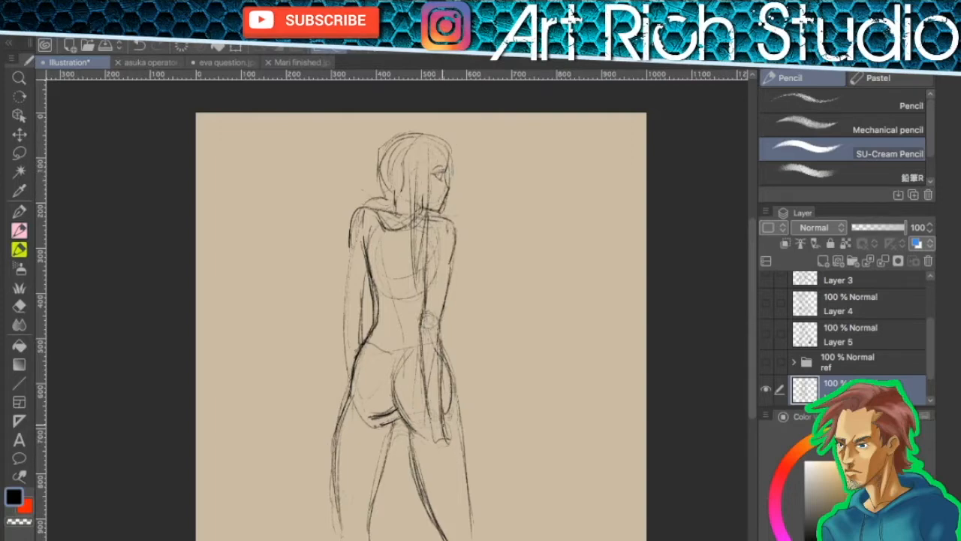
# - Refine the left arm's outer and inner contours from the shoulder to the wrist
pyautogui.moveTo(348, 248); pyautogui.dragTo(343, 374)
pyautogui.moveTo(365, 305); pyautogui.dragTo(362, 338)
pyautogui.moveTo(365, 295); pyautogui.dragTo(360, 332)
pyautogui.moveTo(346, 283); pyautogui.dragTo(345, 315)
# - Refine the neck and hair outline with strokes around the back of the head and forehead, undoing the last hair stroke
pyautogui.moveTo(378, 206)
pyautogui.mouseDown()
pyautogui.moveTo(386, 218)
pyautogui.moveTo(381, 207)
pyautogui.mouseUp()
pyautogui.moveTo(377, 198)
pyautogui.mouseDown()
pyautogui.moveTo(393, 203)
pyautogui.moveTo(401, 222)
pyautogui.mouseUp()
pyautogui.moveTo(398, 206); pyautogui.dragTo(403, 218)
pyautogui.moveTo(381, 180)
pyautogui.mouseDown()
pyautogui.moveTo(394, 201)
pyautogui.moveTo(409, 132)
pyautogui.mouseUp()
pyautogui.moveTo(376, 166)
pyautogui.mouseDown()
pyautogui.moveTo(419, 131)
pyautogui.moveTo(449, 144)
pyautogui.moveTo(427, 163)
pyautogui.moveTo(428, 207)
pyautogui.mouseUp()
pyautogui.moveTo(440, 144)
pyautogui.mouseDown()
pyautogui.moveTo(428, 155)
pyautogui.moveTo(448, 135)
pyautogui.mouseUp()
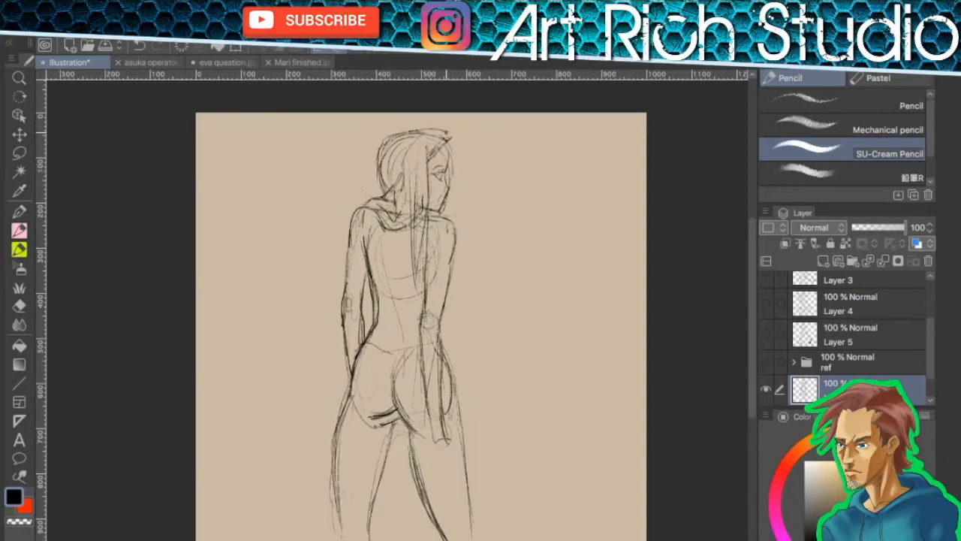
pyautogui.hotkey('ctrl', 'z')
# - Taper the right leg toward the knee and darken the inner contours of both thighs
pyautogui.moveTo(464, 412); pyautogui.dragTo(458, 538)
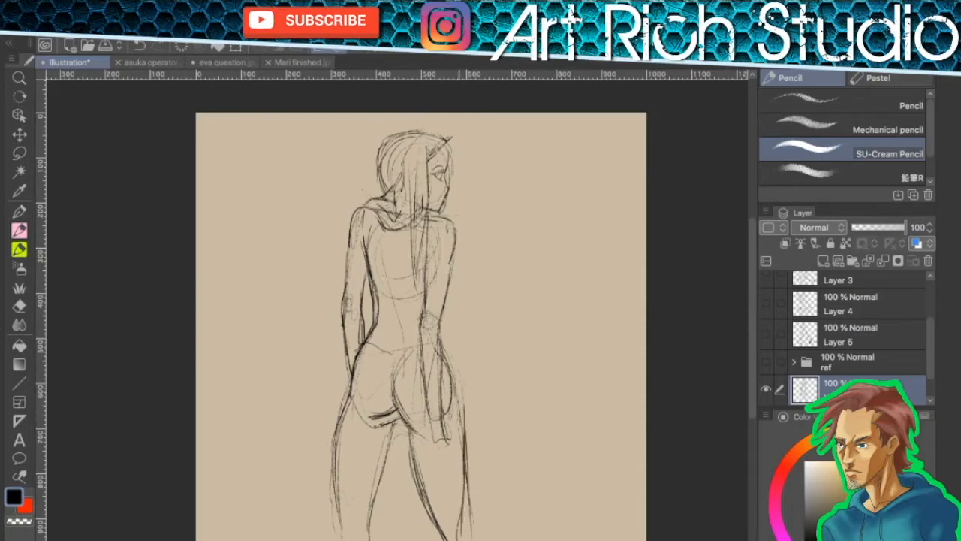
pyautogui.moveTo(440, 506); pyautogui.dragTo(425, 538)
pyautogui.moveTo(413, 490); pyautogui.dragTo(420, 410)
pyautogui.moveTo(380, 440); pyautogui.dragTo(374, 476)
pyautogui.moveTo(402, 350); pyautogui.dragTo(380, 436)
pyautogui.moveTo(389, 397); pyautogui.dragTo(377, 438)
pyautogui.moveTo(402, 346)
pyautogui.mouseDown()
pyautogui.moveTo(376, 422)
pyautogui.moveTo(385, 411)
pyautogui.mouseUp()
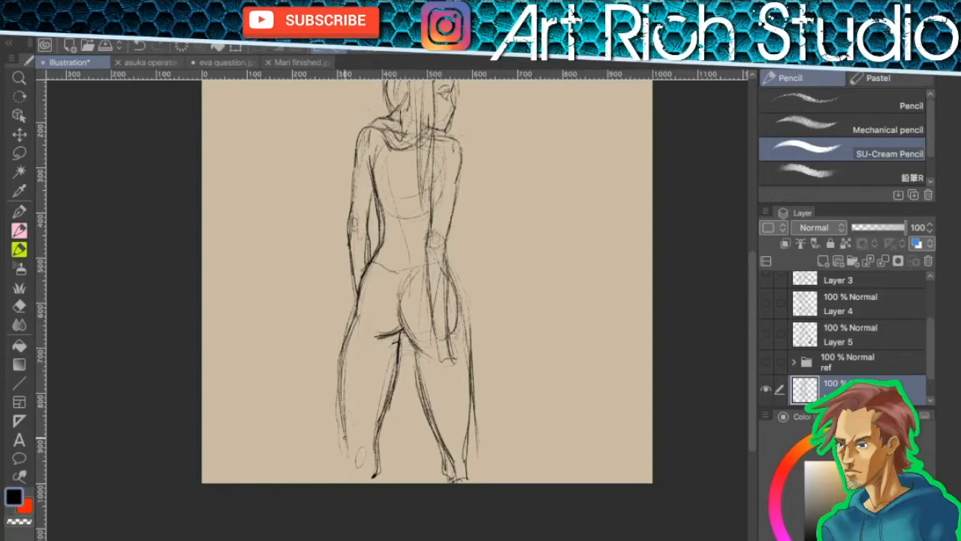
# - Redraw the outer contour of the left leg from the hip down to the knee
pyautogui.moveTo(344, 342); pyautogui.dragTo(349, 480)
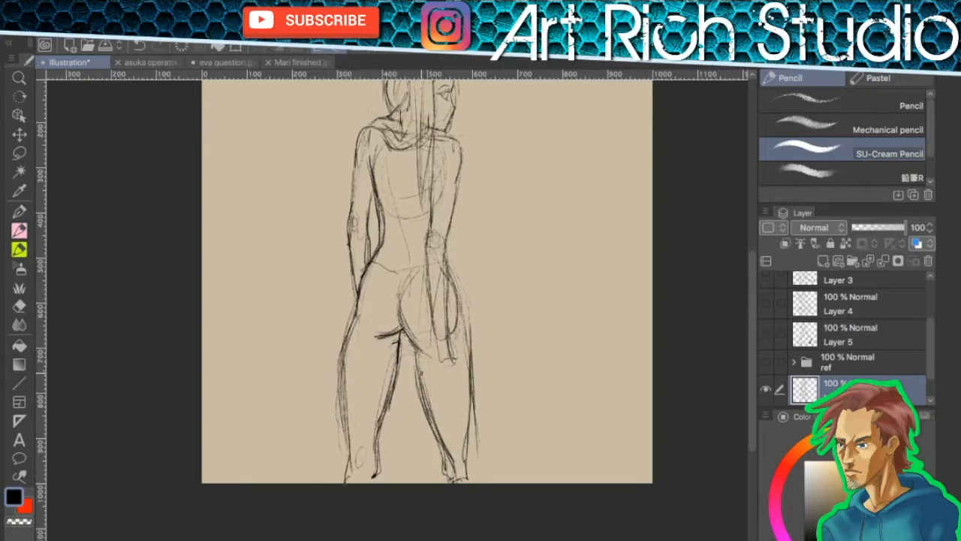
pyautogui.moveTo(339, 356)
pyautogui.mouseDown()
pyautogui.moveTo(338, 379)
pyautogui.moveTo(353, 309)
pyautogui.mouseUp()
pyautogui.moveTo(348, 453); pyautogui.dragTo(352, 474)
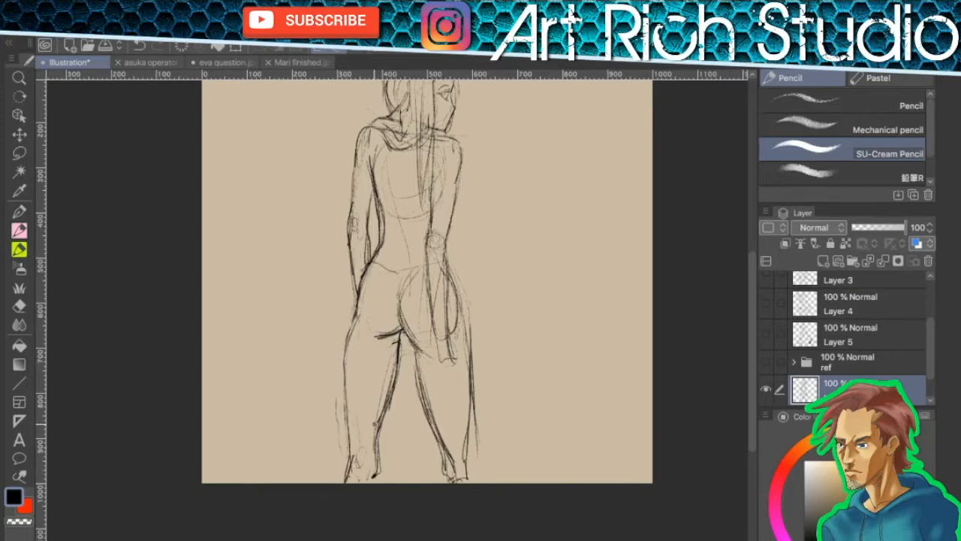
# - Redraw the right forearm over the hip and sketch the hand with fingers beside the thigh
pyautogui.moveTo(485, 317); pyautogui.dragTo(438, 383)
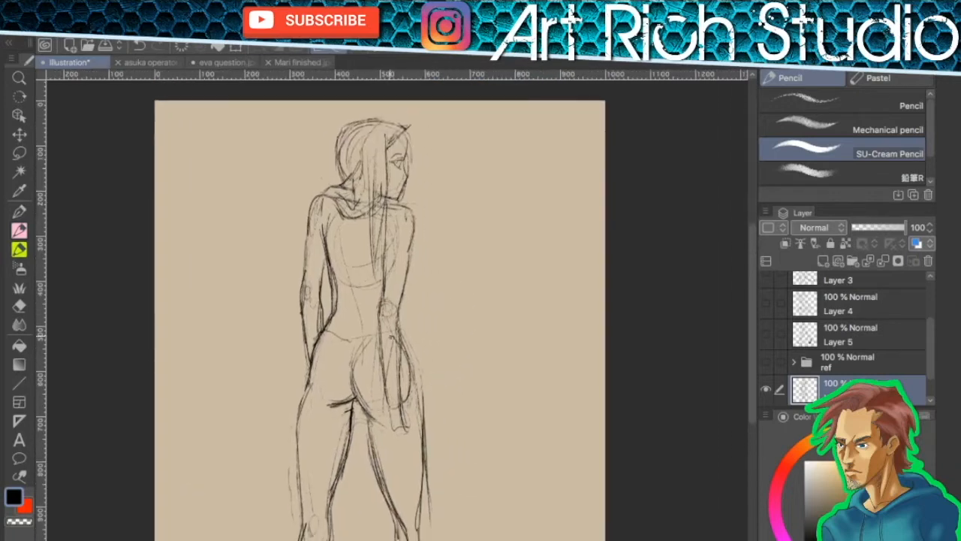
pyautogui.moveTo(400, 322); pyautogui.dragTo(408, 372)
pyautogui.moveTo(410, 373); pyautogui.dragTo(417, 422)
pyautogui.moveTo(384, 348); pyautogui.dragTo(410, 436)
pyautogui.moveTo(392, 373)
pyautogui.mouseDown()
pyautogui.moveTo(381, 387)
pyautogui.moveTo(401, 425)
pyautogui.mouseUp()
pyautogui.moveTo(390, 342)
pyautogui.mouseDown()
pyautogui.moveTo(401, 410)
pyautogui.moveTo(405, 390)
pyautogui.moveTo(425, 437)
pyautogui.mouseUp()
pyautogui.moveTo(401, 407)
pyautogui.mouseDown()
pyautogui.moveTo(416, 443)
pyautogui.moveTo(412, 411)
pyautogui.moveTo(417, 435)
pyautogui.moveTo(422, 427)
pyautogui.moveTo(407, 459)
pyautogui.mouseUp()
pyautogui.moveTo(423, 428)
pyautogui.mouseDown()
pyautogui.moveTo(414, 467)
pyautogui.moveTo(425, 431)
pyautogui.moveTo(430, 451)
pyautogui.moveTo(421, 454)
pyautogui.mouseUp()
# - Darken the right arm's contours around the upper arm, elbow and forearm
pyautogui.moveTo(380, 335); pyautogui.dragTo(396, 395)
pyautogui.moveTo(380, 308); pyautogui.dragTo(378, 344)
pyautogui.moveTo(386, 270); pyautogui.dragTo(386, 295)
pyautogui.moveTo(409, 251); pyautogui.dragTo(400, 352)
pyautogui.moveTo(397, 314); pyautogui.dragTo(407, 382)
pyautogui.moveTo(386, 296); pyautogui.dragTo(387, 317)
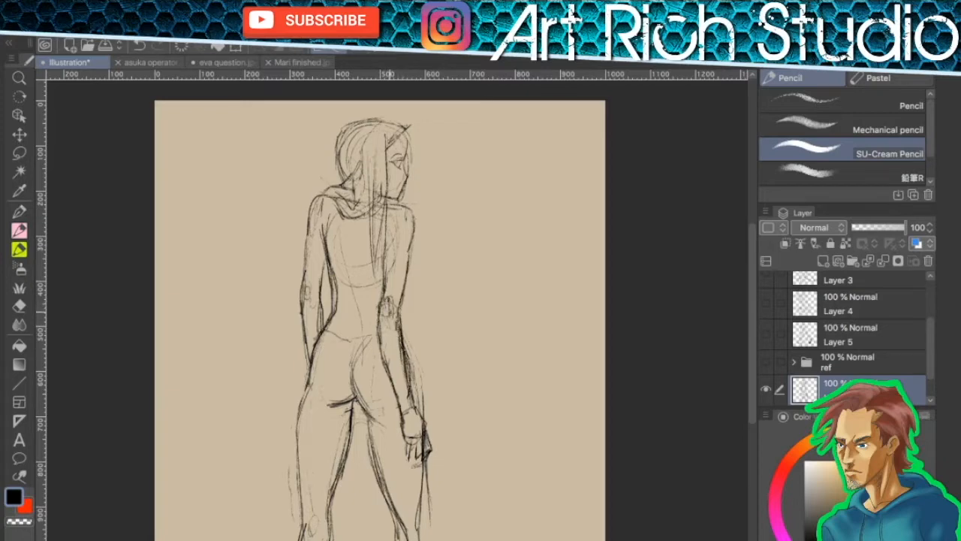
# - Add anatomy lines for the shoulder blades and spine on the back, and refine the face profile with the SU-Cream Pencil
pyautogui.scroll(2, 386, 202)
pyautogui.moveTo(445, 242); pyautogui.dragTo(453, 305)
pyautogui.moveTo(327, 462); pyautogui.dragTo(338, 505)
pyautogui.moveTo(321, 347); pyautogui.dragTo(343, 455)
pyautogui.moveTo(338, 419); pyautogui.dragTo(344, 488)
pyautogui.moveTo(357, 354); pyautogui.dragTo(367, 375)
pyautogui.moveTo(367, 325); pyautogui.dragTo(389, 356)
pyautogui.moveTo(375, 291); pyautogui.dragTo(363, 319)
pyautogui.moveTo(297, 334)
pyautogui.mouseDown()
pyautogui.moveTo(317, 316)
pyautogui.moveTo(312, 327)
pyautogui.moveTo(315, 307)
pyautogui.mouseUp()
pyautogui.moveTo(411, 217); pyautogui.dragTo(413, 221)
pyautogui.press('p')
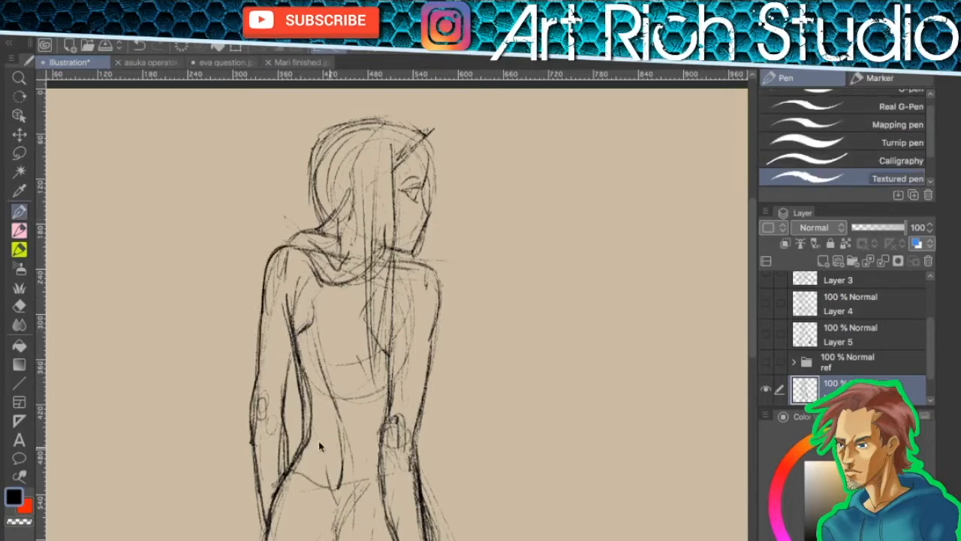
pyautogui.press('p')
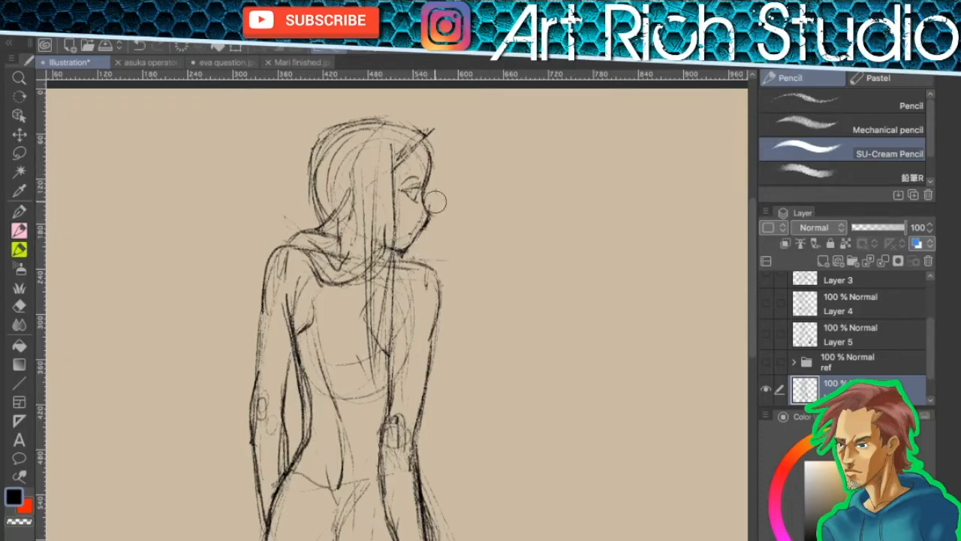
# - Move the finished figure sketch to the left side of the canvas
pyautogui.scroll(-4, 480, 281)
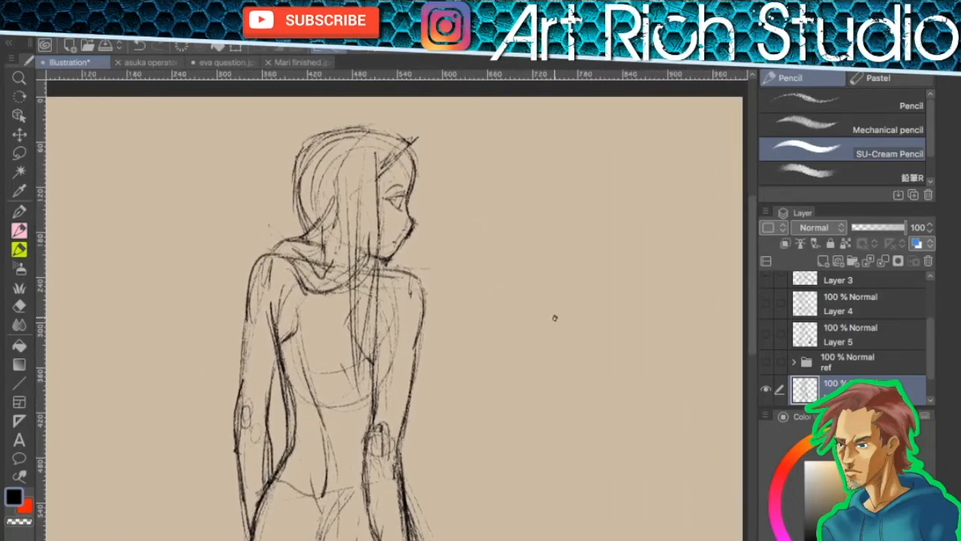
pyautogui.moveTo(554, 343); pyautogui.dragTo(547, 243)
pyautogui.scroll(-2, 547, 242)
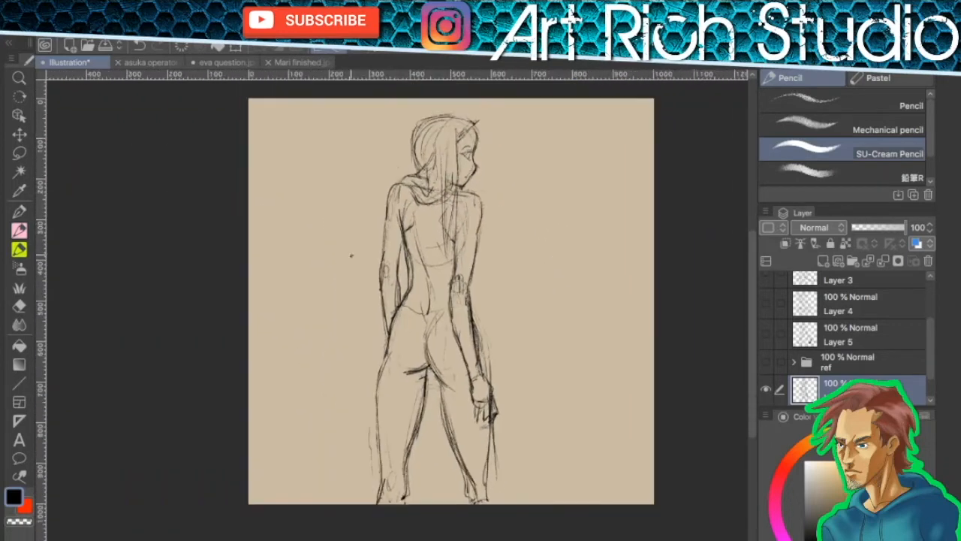
pyautogui.click(25, 134)
pyautogui.moveTo(449, 325); pyautogui.dragTo(347, 316)
# - Select the beige background layer, sample its colour from the canvas, and return to the SU-Cream Pencil
pyautogui.press('b')
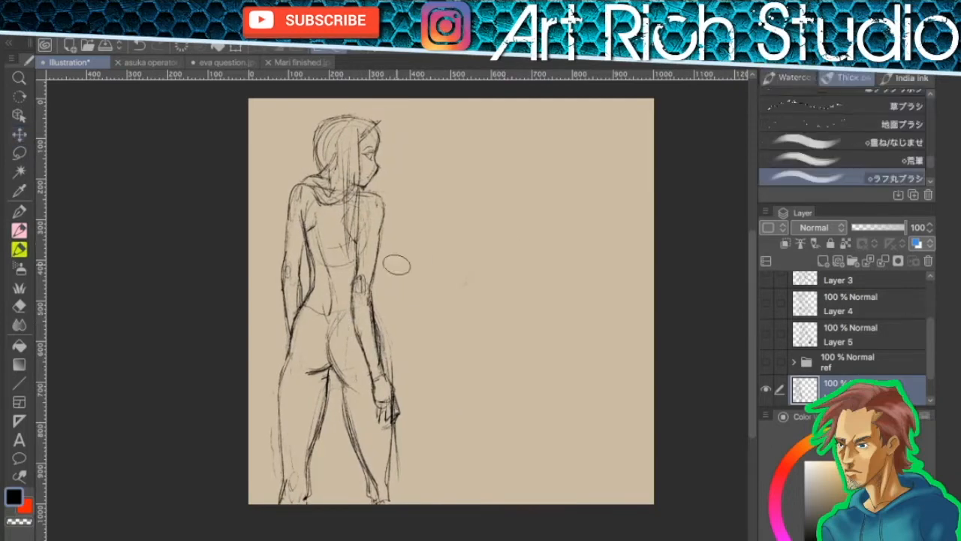
pyautogui.press('p')
pyautogui.press('p')
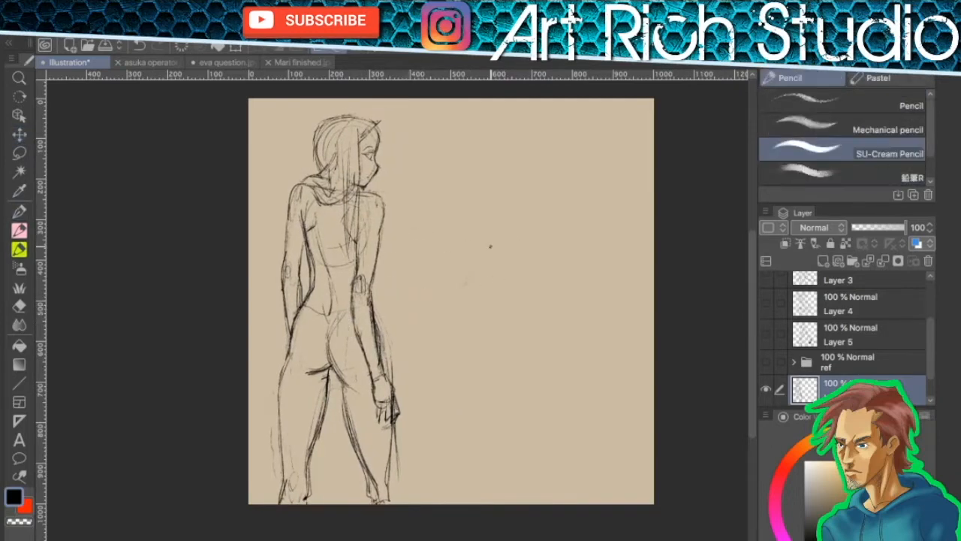
pyautogui.moveTo(932, 352); pyautogui.dragTo(930, 372)
pyautogui.click(867, 391)
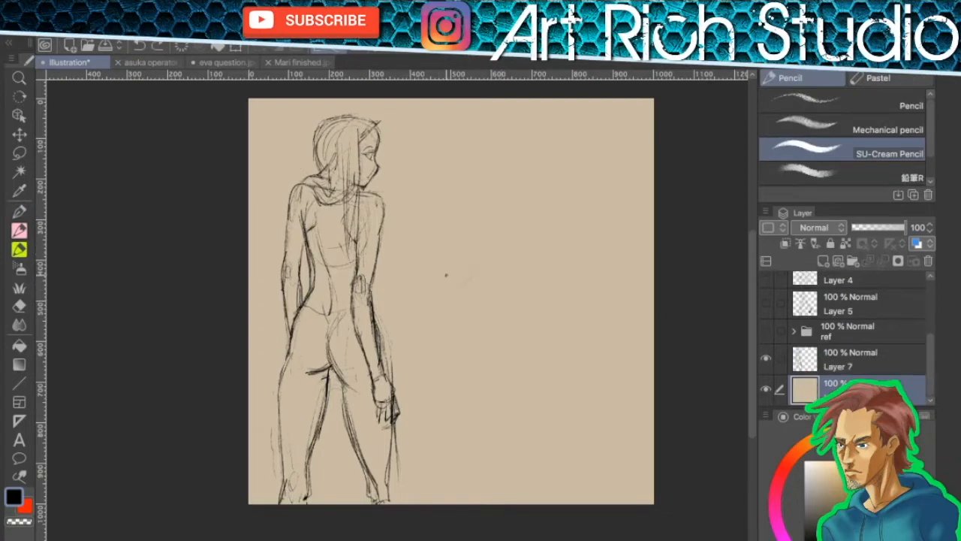
pyautogui.keyDown('alt'); pyautogui.click(481, 283); pyautogui.keyUp('alt')
pyautogui.press('p')
pyautogui.press('p')
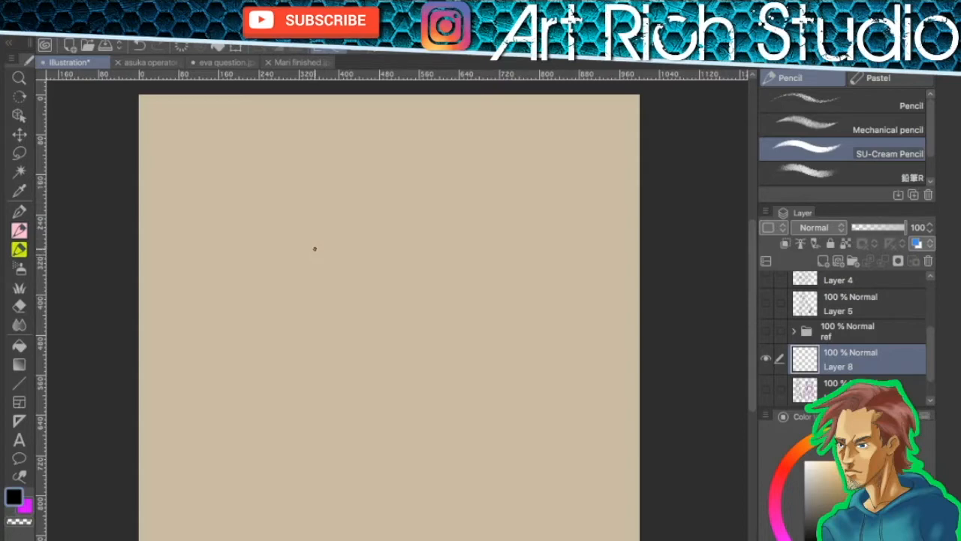
# - On Layer 8, start a new pose with an oval head, a curved line of action and sweeping gesture curves for the body
pyautogui.moveTo(339, 204); pyautogui.dragTo(369, 136)
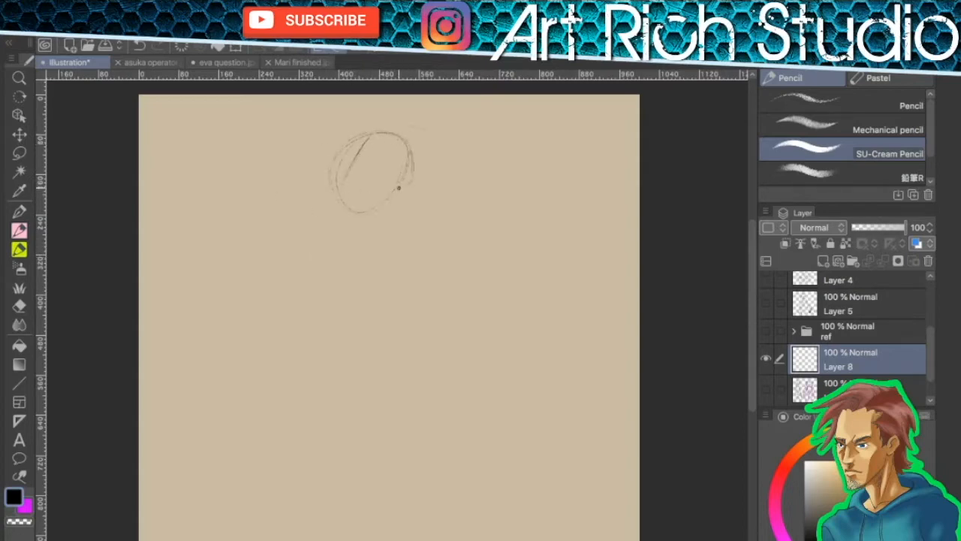
pyautogui.moveTo(346, 329); pyautogui.dragTo(389, 477)
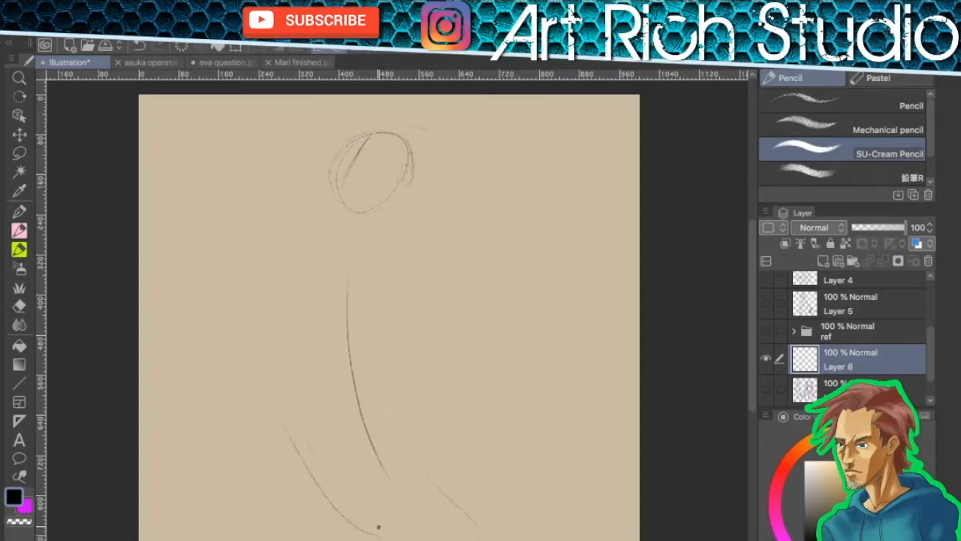
pyautogui.moveTo(385, 257); pyautogui.dragTo(524, 334)
# - Sketch the raised arm as paired lines, with the upper arm extending outward and the forearm bent back toward the head
pyautogui.moveTo(379, 219); pyautogui.dragTo(482, 179)
pyautogui.moveTo(386, 101); pyautogui.dragTo(460, 189)
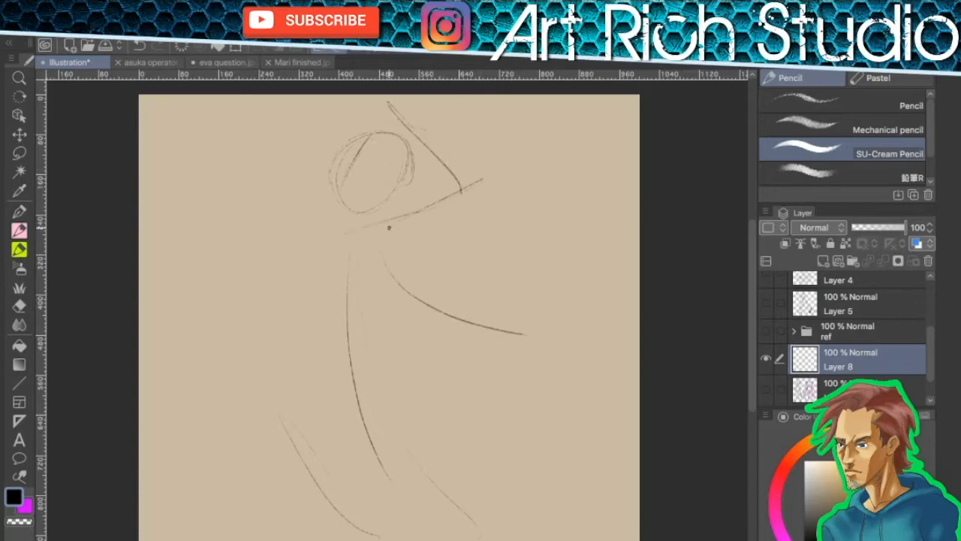
pyautogui.moveTo(421, 120); pyautogui.dragTo(484, 197)
pyautogui.moveTo(368, 241); pyautogui.dragTo(501, 194)
pyautogui.moveTo(451, 156); pyautogui.dragTo(488, 205)
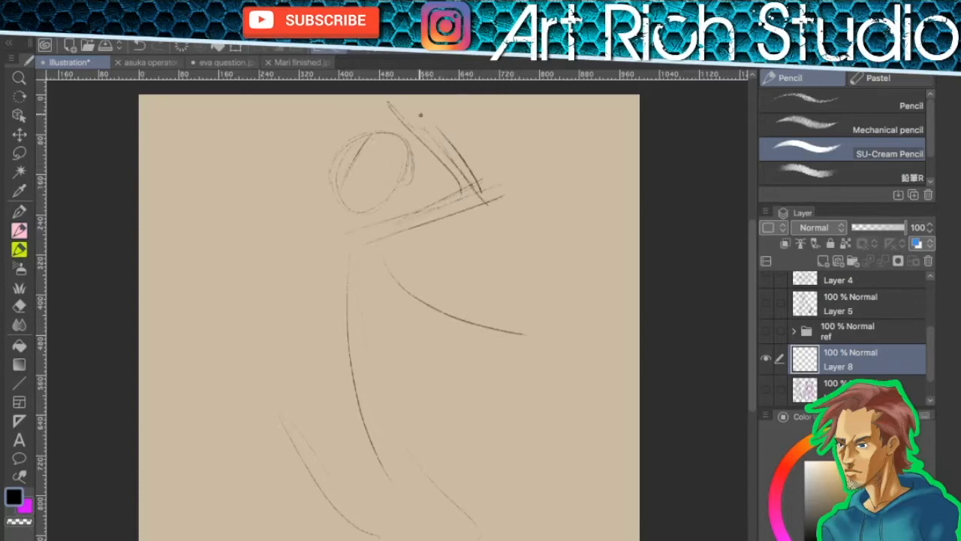
# - Rough in the front shoulder line and neck, and strengthen the head's outline on the face side
pyautogui.moveTo(296, 326); pyautogui.dragTo(334, 233)
pyautogui.moveTo(381, 210)
pyautogui.mouseDown()
pyautogui.moveTo(365, 230)
pyautogui.moveTo(398, 135)
pyautogui.moveTo(341, 189)
pyautogui.mouseUp()
pyautogui.moveTo(379, 136)
pyautogui.mouseDown()
pyautogui.moveTo(343, 209)
pyautogui.moveTo(330, 203)
pyautogui.moveTo(335, 159)
pyautogui.mouseUp()
pyautogui.moveTo(337, 177); pyautogui.dragTo(330, 198)
# - Sketch the chest contour sloping out from the neck, continuing into the belly line and the back curve
pyautogui.moveTo(342, 213); pyautogui.dragTo(270, 302)
pyautogui.moveTo(272, 304); pyautogui.dragTo(298, 347)
pyautogui.moveTo(296, 271); pyautogui.dragTo(269, 323)
pyautogui.moveTo(333, 229)
pyautogui.mouseDown()
pyautogui.moveTo(300, 272)
pyautogui.moveTo(308, 247)
pyautogui.moveTo(262, 295)
pyautogui.mouseUp()
pyautogui.moveTo(288, 342); pyautogui.dragTo(314, 346)
pyautogui.moveTo(305, 351)
pyautogui.mouseDown()
pyautogui.moveTo(333, 402)
pyautogui.moveTo(375, 397)
pyautogui.mouseUp()
pyautogui.moveTo(379, 296)
pyautogui.mouseDown()
pyautogui.moveTo(389, 371)
pyautogui.moveTo(375, 328)
pyautogui.mouseUp()
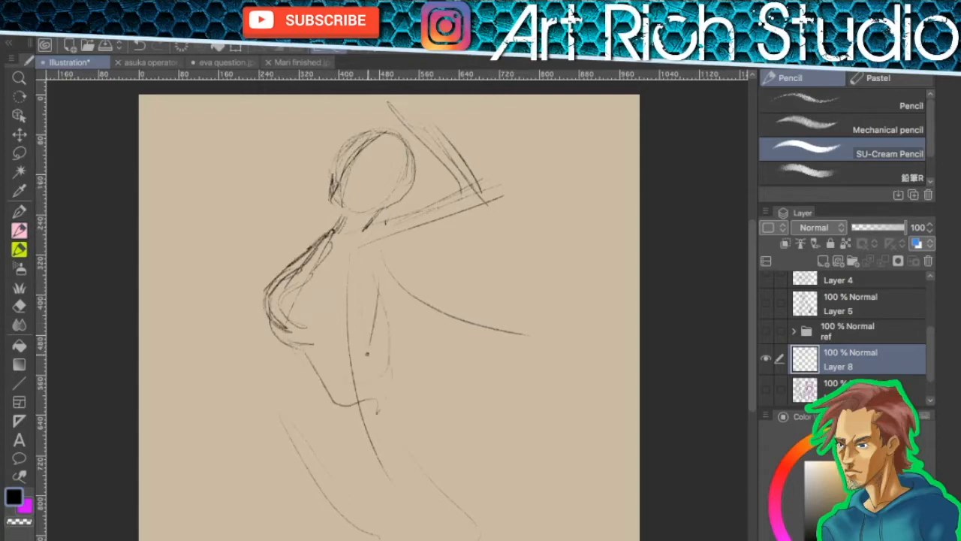
# - Draw the waist contours on both sides and the back line running down from the armpit
pyautogui.moveTo(381, 368); pyautogui.dragTo(391, 422)
pyautogui.moveTo(385, 370); pyautogui.dragTo(404, 428)
pyautogui.moveTo(316, 367); pyautogui.dragTo(346, 435)
pyautogui.moveTo(387, 263); pyautogui.dragTo(372, 320)
pyautogui.moveTo(391, 253); pyautogui.dragTo(371, 317)
pyautogui.moveTo(336, 356); pyautogui.dragTo(375, 278)
pyautogui.moveTo(276, 316); pyautogui.dragTo(339, 418)
pyautogui.moveTo(359, 334); pyautogui.dragTo(387, 422)
# - Draw a tilted egg-shaped rib cage over the torso and darken its lower edge
pyautogui.moveTo(381, 237); pyautogui.dragTo(356, 327)
pyautogui.moveTo(379, 255); pyautogui.dragTo(306, 360)
pyautogui.moveTo(313, 244); pyautogui.dragTo(367, 308)
pyautogui.moveTo(382, 233); pyautogui.dragTo(294, 367)
pyautogui.moveTo(390, 284); pyautogui.dragTo(334, 354)
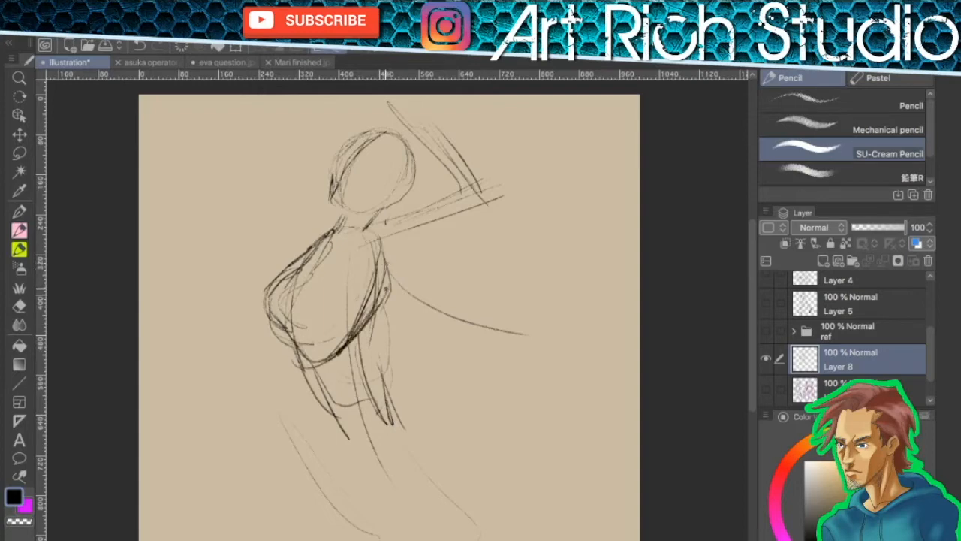
# - Sketch the pelvis as a rounded form below the waist, with side contours and a centre crease
pyautogui.moveTo(319, 406)
pyautogui.mouseDown()
pyautogui.moveTo(317, 459)
pyautogui.moveTo(432, 488)
pyautogui.mouseUp()
pyautogui.moveTo(420, 451); pyautogui.dragTo(315, 465)
pyautogui.moveTo(315, 465)
pyautogui.mouseDown()
pyautogui.moveTo(420, 518)
pyautogui.moveTo(331, 521)
pyautogui.mouseUp()
pyautogui.moveTo(362, 309)
pyautogui.mouseDown()
pyautogui.moveTo(326, 370)
pyautogui.moveTo(401, 411)
pyautogui.moveTo(430, 451)
pyautogui.mouseUp()
pyautogui.moveTo(425, 457)
pyautogui.mouseDown()
pyautogui.moveTo(380, 429)
pyautogui.moveTo(398, 491)
pyautogui.mouseUp()
pyautogui.moveTo(392, 458); pyautogui.dragTo(384, 518)
pyautogui.moveTo(315, 425); pyautogui.dragTo(311, 502)
# - Draw the hip contours around the pelvis and strengthen the belly line running down into the front of the thigh
pyautogui.moveTo(312, 444); pyautogui.dragTo(338, 522)
pyautogui.moveTo(394, 441); pyautogui.dragTo(382, 516)
pyautogui.moveTo(350, 434)
pyautogui.mouseDown()
pyautogui.moveTo(434, 426)
pyautogui.moveTo(434, 516)
pyautogui.mouseUp()
pyautogui.moveTo(288, 338); pyautogui.dragTo(304, 393)
pyautogui.moveTo(284, 321)
pyautogui.mouseDown()
pyautogui.moveTo(311, 389)
pyautogui.moveTo(307, 493)
pyautogui.mouseUp()
pyautogui.moveTo(302, 448)
pyautogui.mouseDown()
pyautogui.moveTo(308, 493)
pyautogui.moveTo(352, 538)
pyautogui.mouseUp()
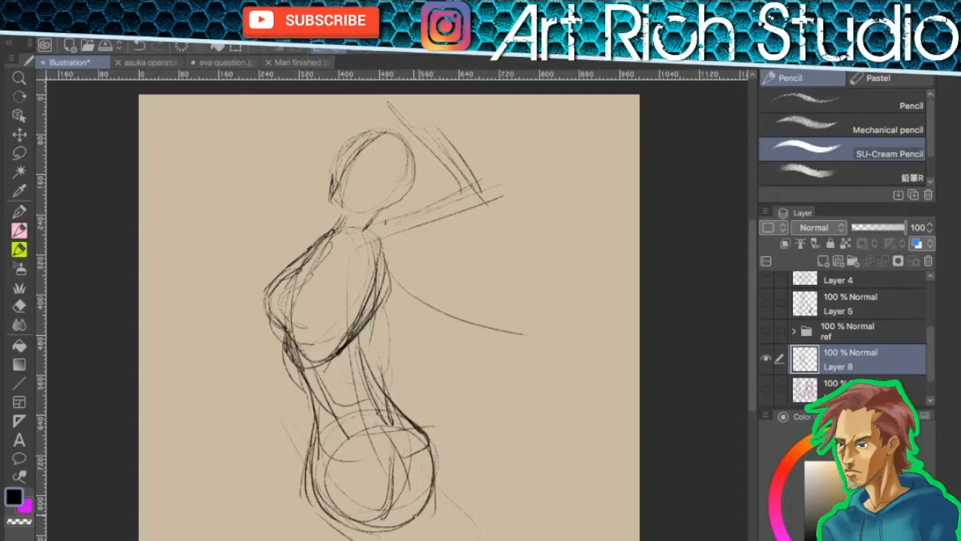
pyautogui.moveTo(488, 490); pyautogui.dragTo(484, 446)
pyautogui.moveTo(310, 473); pyautogui.dragTo(354, 538)
# - Outline both edges of the raised forearm and upper arm, meeting at the bent elbow beside the head
pyautogui.moveTo(483, 316); pyautogui.dragTo(548, 463)
pyautogui.moveTo(449, 207); pyautogui.dragTo(488, 267)
pyautogui.moveTo(458, 227); pyautogui.dragTo(536, 315)
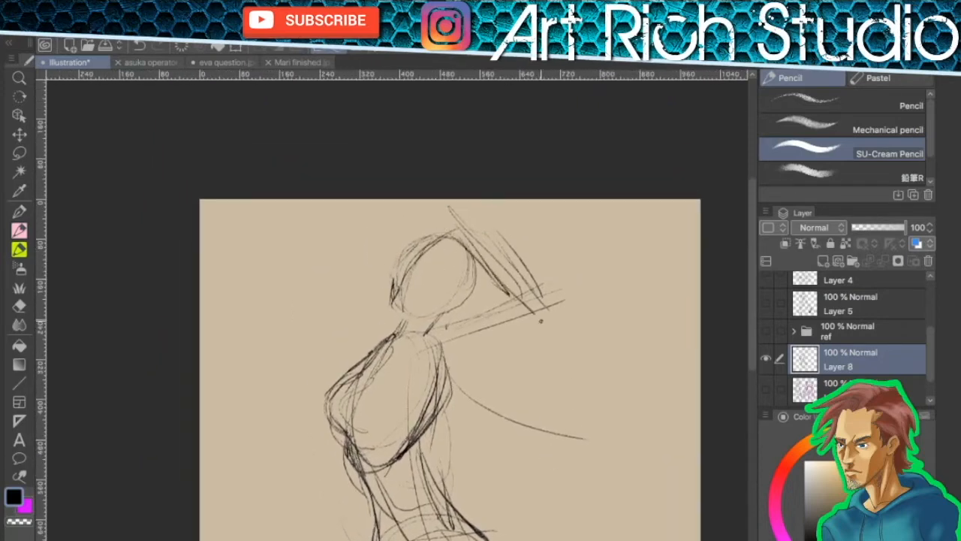
pyautogui.moveTo(426, 359); pyautogui.dragTo(537, 328)
pyautogui.moveTo(430, 358); pyautogui.dragTo(525, 328)
pyautogui.moveTo(414, 345); pyautogui.dragTo(506, 307)
pyautogui.moveTo(463, 269); pyautogui.dragTo(496, 309)
pyautogui.moveTo(454, 253); pyautogui.dragTo(512, 320)
# - Strengthen the head's crown, add a brow line across the face and define the arm's edge at the neck
pyautogui.moveTo(418, 273); pyautogui.dragTo(445, 259)
pyautogui.moveTo(409, 263)
pyautogui.mouseDown()
pyautogui.moveTo(428, 240)
pyautogui.moveTo(473, 265)
pyautogui.mouseUp()
pyautogui.moveTo(407, 255)
pyautogui.mouseDown()
pyautogui.moveTo(455, 234)
pyautogui.moveTo(469, 239)
pyautogui.moveTo(407, 270)
pyautogui.moveTo(455, 259)
pyautogui.moveTo(542, 330)
pyautogui.mouseUp()
pyautogui.moveTo(485, 290)
pyautogui.mouseDown()
pyautogui.moveTo(516, 325)
pyautogui.moveTo(418, 344)
pyautogui.moveTo(458, 330)
pyautogui.moveTo(389, 293)
pyautogui.moveTo(405, 260)
pyautogui.moveTo(387, 300)
pyautogui.moveTo(410, 320)
pyautogui.mouseUp()
# - Reinforce the chest contour, the rib cage's back edge and the belly line below the chest
pyautogui.moveTo(384, 294)
pyautogui.mouseDown()
pyautogui.moveTo(412, 318)
pyautogui.moveTo(321, 409)
pyautogui.mouseUp()
pyautogui.moveTo(347, 370)
pyautogui.mouseDown()
pyautogui.moveTo(322, 401)
pyautogui.moveTo(332, 414)
pyautogui.mouseUp()
pyautogui.moveTo(326, 388); pyautogui.dragTo(366, 361)
pyautogui.moveTo(489, 398); pyautogui.dragTo(497, 341)
pyautogui.moveTo(451, 320); pyautogui.dragTo(427, 380)
pyautogui.moveTo(353, 409); pyautogui.dragTo(389, 486)
pyautogui.moveTo(372, 441); pyautogui.dragTo(376, 533)
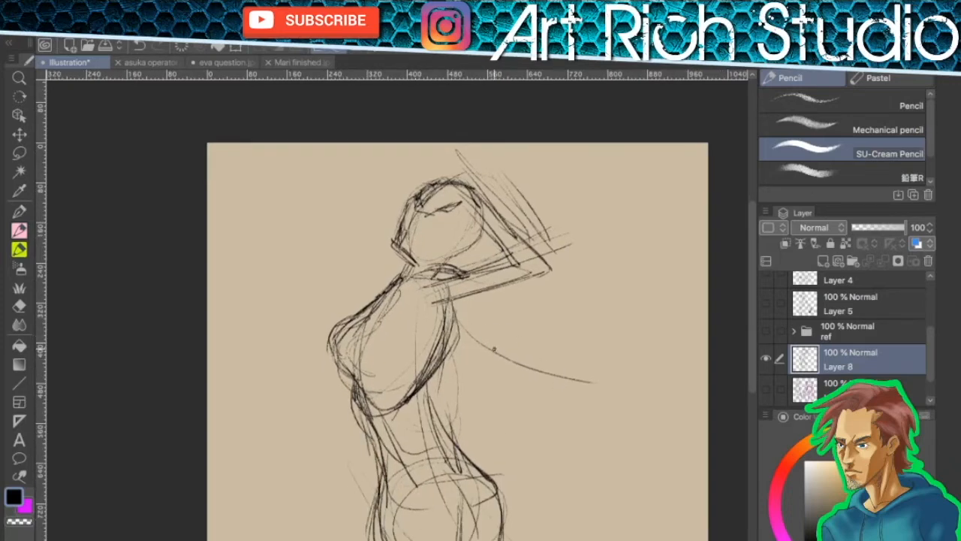
# - Draw the lower arm stretched out behind the body, ending in a hand with a pointing finger
pyautogui.moveTo(521, 363); pyautogui.dragTo(635, 395)
pyautogui.moveTo(460, 363)
pyautogui.mouseDown()
pyautogui.moveTo(574, 403)
pyautogui.moveTo(612, 402)
pyautogui.mouseUp()
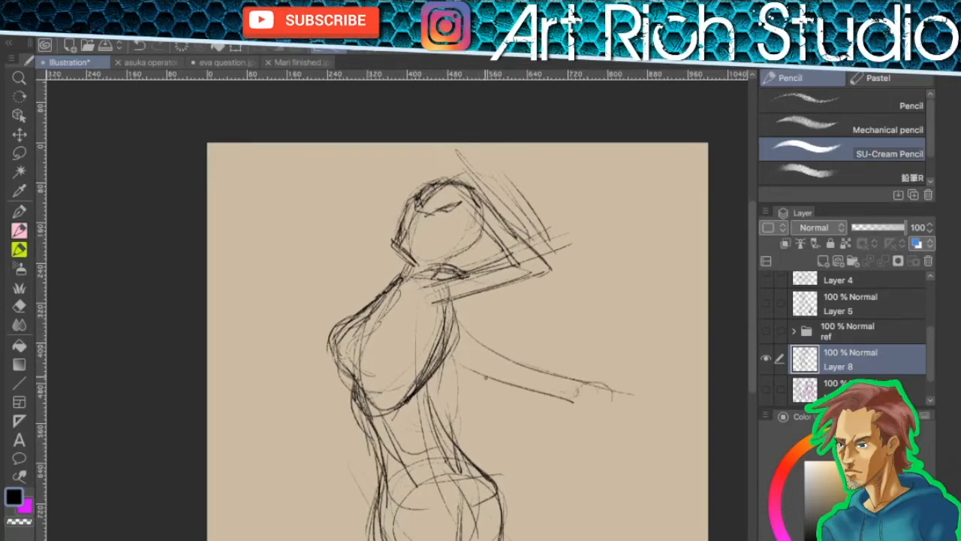
pyautogui.moveTo(477, 379); pyautogui.dragTo(554, 395)
pyautogui.moveTo(482, 379); pyautogui.dragTo(563, 399)
pyautogui.moveTo(471, 344)
pyautogui.mouseDown()
pyautogui.moveTo(572, 414)
pyautogui.moveTo(608, 384)
pyautogui.moveTo(643, 386)
pyautogui.moveTo(601, 405)
pyautogui.mouseUp()
pyautogui.moveTo(607, 389)
pyautogui.mouseDown()
pyautogui.moveTo(599, 404)
pyautogui.moveTo(610, 387)
pyautogui.mouseUp()
pyautogui.moveTo(610, 388)
pyautogui.mouseDown()
pyautogui.moveTo(599, 406)
pyautogui.moveTo(642, 388)
pyautogui.moveTo(595, 406)
pyautogui.mouseUp()
pyautogui.moveTo(461, 361); pyautogui.dragTo(524, 390)
pyautogui.moveTo(605, 388)
pyautogui.mouseDown()
pyautogui.moveTo(601, 322)
pyautogui.moveTo(602, 331)
pyautogui.mouseUp()
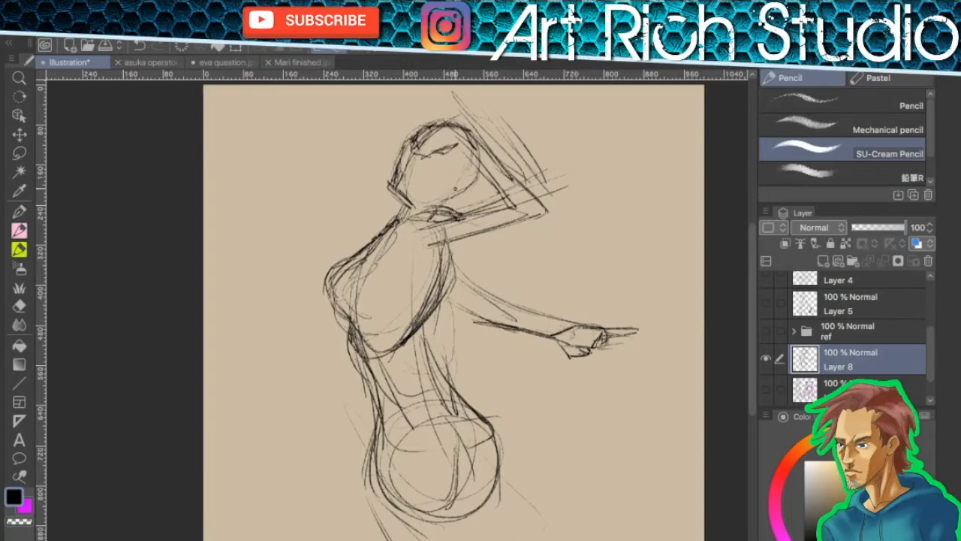
# - Erase the stray construction lines around the raised arm, sharpen its elbow and edges, and firm up the back contour
pyautogui.moveTo(462, 213); pyautogui.dragTo(505, 203)
pyautogui.moveTo(488, 148)
pyautogui.mouseDown()
pyautogui.moveTo(558, 208)
pyautogui.moveTo(547, 213)
pyautogui.moveTo(557, 210)
pyautogui.mouseUp()
pyautogui.moveTo(473, 212); pyautogui.dragTo(523, 198)
pyautogui.moveTo(484, 171)
pyautogui.mouseDown()
pyautogui.moveTo(521, 201)
pyautogui.moveTo(535, 203)
pyautogui.moveTo(539, 192)
pyautogui.mouseUp()
pyautogui.moveTo(470, 104); pyautogui.dragTo(515, 161)
pyautogui.moveTo(480, 113); pyautogui.dragTo(547, 175)
pyautogui.moveTo(525, 211); pyautogui.dragTo(437, 230)
pyautogui.moveTo(531, 202); pyautogui.dragTo(520, 212)
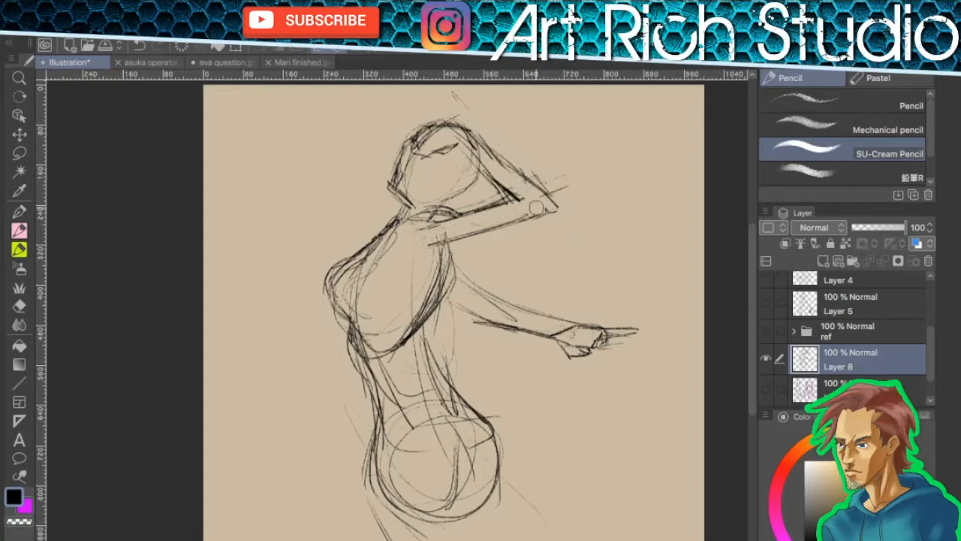
pyautogui.moveTo(422, 256); pyautogui.dragTo(474, 236)
pyautogui.moveTo(448, 242)
pyautogui.mouseDown()
pyautogui.moveTo(421, 324)
pyautogui.moveTo(500, 484)
pyautogui.mouseUp()
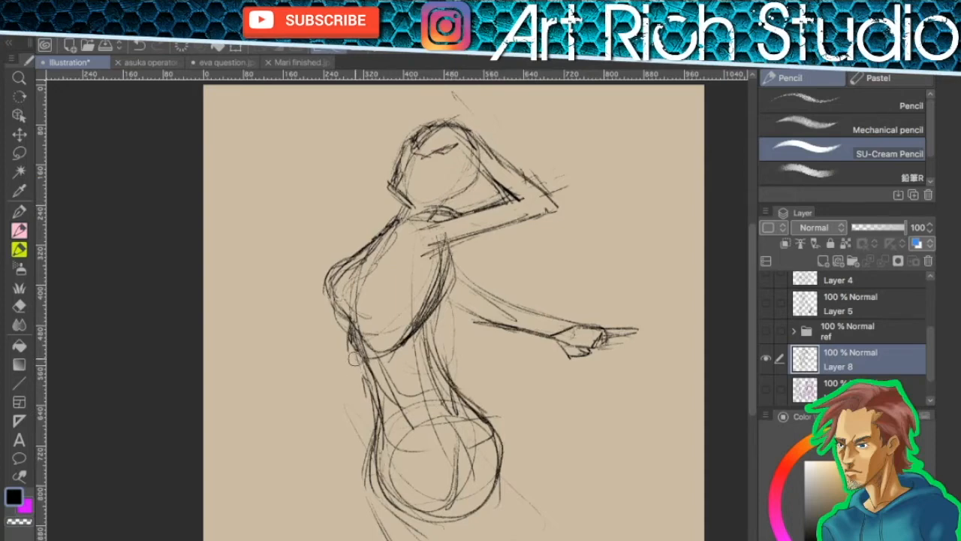
# - Erase the rough outer chest lines and darken the belly line and the lower back running into the hip
pyautogui.moveTo(371, 303)
pyautogui.mouseDown()
pyautogui.moveTo(327, 289)
pyautogui.moveTo(348, 255)
pyautogui.moveTo(372, 252)
pyautogui.moveTo(392, 217)
pyautogui.moveTo(384, 233)
pyautogui.mouseUp()
pyautogui.moveTo(430, 209)
pyautogui.mouseDown()
pyautogui.moveTo(383, 238)
pyautogui.moveTo(347, 287)
pyautogui.moveTo(353, 347)
pyautogui.mouseUp()
pyautogui.moveTo(447, 291)
pyautogui.mouseDown()
pyautogui.moveTo(425, 323)
pyautogui.moveTo(430, 359)
pyautogui.mouseUp()
pyautogui.moveTo(354, 349); pyautogui.dragTo(368, 375)
pyautogui.moveTo(442, 359); pyautogui.dragTo(502, 445)
pyautogui.moveTo(457, 411)
pyautogui.mouseDown()
pyautogui.moveTo(485, 448)
pyautogui.moveTo(464, 498)
pyautogui.moveTo(504, 448)
pyautogui.moveTo(503, 479)
pyautogui.mouseUp()
pyautogui.moveTo(434, 376)
pyautogui.mouseDown()
pyautogui.moveTo(491, 429)
pyautogui.moveTo(507, 484)
pyautogui.mouseUp()
# - Darken the crease and lower curve of the near buttock and strengthen the hip contours on both sides
pyautogui.moveTo(466, 441); pyautogui.dragTo(455, 500)
pyautogui.moveTo(367, 455); pyautogui.dragTo(367, 515)
pyautogui.moveTo(365, 479); pyautogui.dragTo(384, 539)
pyautogui.moveTo(455, 494); pyautogui.dragTo(422, 516)
pyautogui.moveTo(461, 432); pyautogui.dragTo(428, 515)
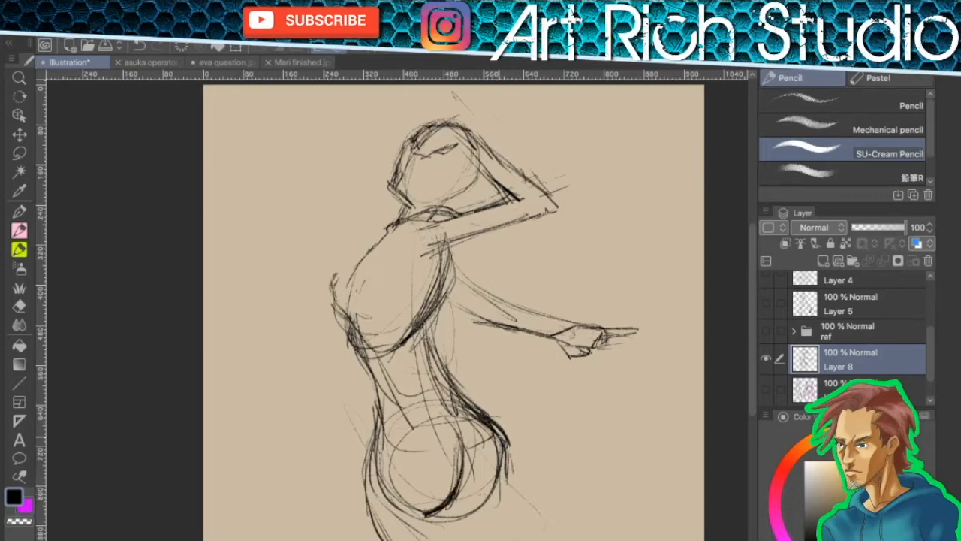
pyautogui.moveTo(476, 495); pyautogui.dragTo(514, 487)
pyautogui.moveTo(508, 452); pyautogui.dragTo(512, 485)
# - Draw the far buttock's lower curve with a small circle beneath it, and both edges of the far thigh
pyautogui.moveTo(549, 450); pyautogui.dragTo(533, 324)
pyautogui.moveTo(483, 367)
pyautogui.mouseDown()
pyautogui.moveTo(494, 396)
pyautogui.moveTo(460, 406)
pyautogui.mouseUp()
pyautogui.moveTo(443, 450)
pyautogui.mouseDown()
pyautogui.moveTo(455, 406)
pyautogui.moveTo(497, 409)
pyautogui.moveTo(495, 454)
pyautogui.mouseUp()
pyautogui.moveTo(492, 409); pyautogui.dragTo(489, 458)
pyautogui.moveTo(505, 364); pyautogui.dragTo(530, 458)
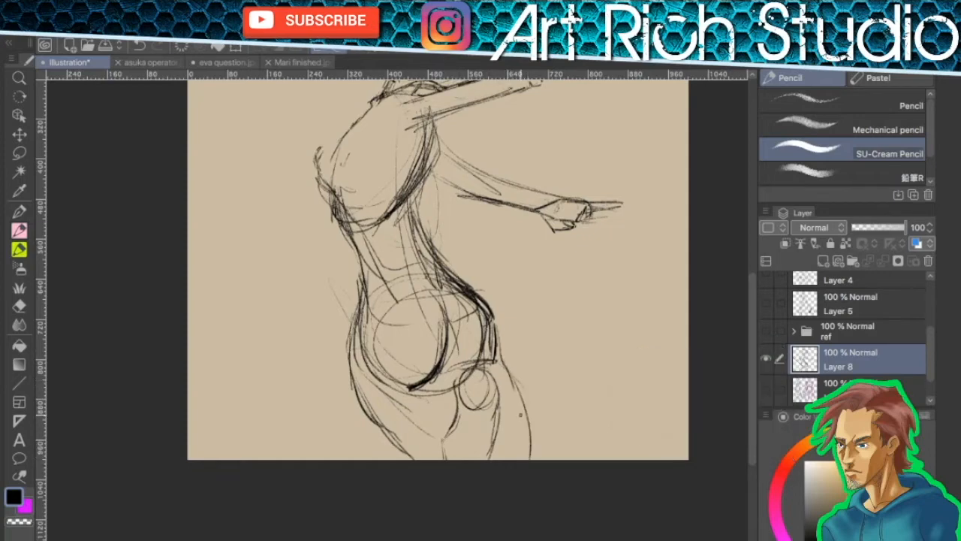
pyautogui.moveTo(495, 340); pyautogui.dragTo(531, 449)
# - Darken the far buttock's lower fold and the inner thigh line, and hatch the near thigh below the buttock
pyautogui.moveTo(442, 380)
pyautogui.mouseDown()
pyautogui.moveTo(439, 428)
pyautogui.moveTo(443, 416)
pyautogui.mouseUp()
pyautogui.moveTo(460, 365); pyautogui.dragTo(503, 361)
pyautogui.moveTo(441, 387); pyautogui.dragTo(501, 358)
pyautogui.moveTo(442, 370); pyautogui.dragTo(444, 428)
pyautogui.moveTo(476, 357); pyautogui.dragTo(421, 395)
pyautogui.moveTo(363, 411); pyautogui.dragTo(407, 458)
pyautogui.moveTo(397, 393)
pyautogui.mouseDown()
pyautogui.moveTo(446, 462)
pyautogui.moveTo(445, 453)
pyautogui.mouseUp()
pyautogui.moveTo(458, 410); pyautogui.dragTo(464, 416)
# - Strengthen the front contour of the hip and near thigh with repeated strokes
pyautogui.moveTo(534, 338); pyautogui.dragTo(552, 427)
pyautogui.moveTo(399, 514); pyautogui.dragTo(415, 535)
pyautogui.moveTo(384, 499); pyautogui.dragTo(419, 539)
pyautogui.moveTo(376, 411); pyautogui.dragTo(371, 479)
pyautogui.moveTo(371, 415); pyautogui.dragTo(378, 501)
pyautogui.moveTo(372, 443); pyautogui.dragTo(391, 509)
pyautogui.moveTo(368, 427); pyautogui.dragTo(371, 466)
pyautogui.moveTo(369, 398); pyautogui.dragTo(376, 478)
pyautogui.moveTo(375, 483); pyautogui.dragTo(387, 504)
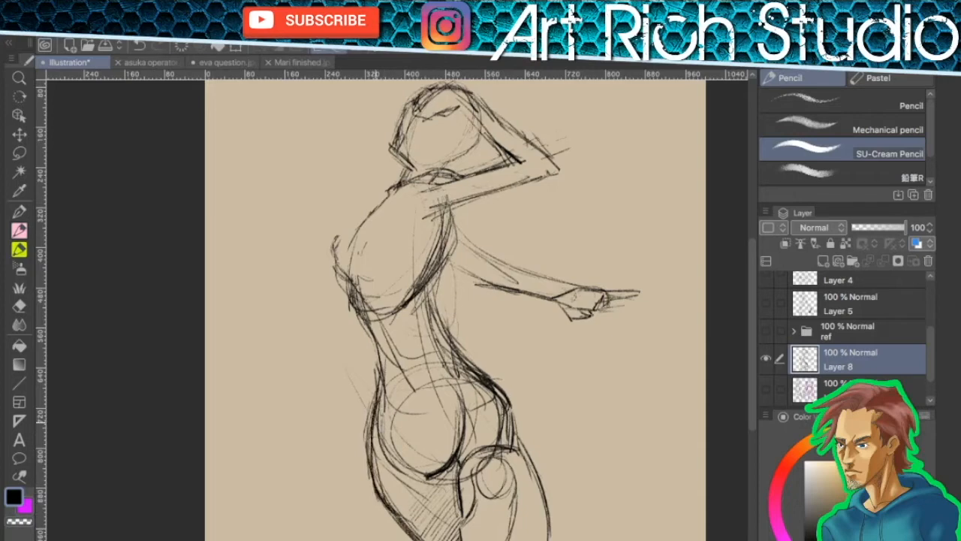
# - Redraw the chest contour from the neck down to the ribs and firm up the neck and arm lines
pyautogui.moveTo(369, 341)
pyautogui.mouseDown()
pyautogui.moveTo(345, 282)
pyautogui.moveTo(353, 219)
pyautogui.moveTo(406, 169)
pyautogui.mouseUp()
pyautogui.moveTo(353, 282)
pyautogui.mouseDown()
pyautogui.moveTo(335, 241)
pyautogui.moveTo(353, 296)
pyautogui.mouseUp()
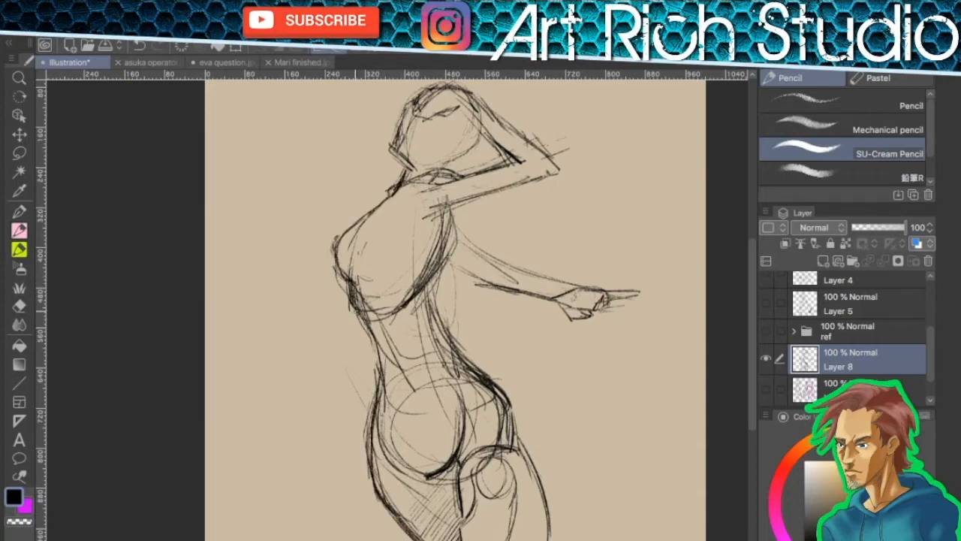
pyautogui.moveTo(430, 218); pyautogui.dragTo(487, 192)
pyautogui.moveTo(412, 185); pyautogui.dragTo(518, 156)
pyautogui.moveTo(540, 187); pyautogui.dragTo(547, 269)
pyautogui.moveTo(459, 310)
pyautogui.mouseDown()
pyautogui.moveTo(482, 337)
pyautogui.moveTo(424, 376)
pyautogui.mouseUp()
pyautogui.moveTo(468, 352); pyautogui.dragTo(513, 367)
pyautogui.moveTo(568, 442)
pyautogui.mouseDown()
pyautogui.moveTo(533, 436)
pyautogui.moveTo(530, 379)
pyautogui.mouseUp()
# - Lightly rough in loose hair strands above the head, in front of the face and behind the shoulder
pyautogui.moveTo(373, 98); pyautogui.dragTo(417, 93)
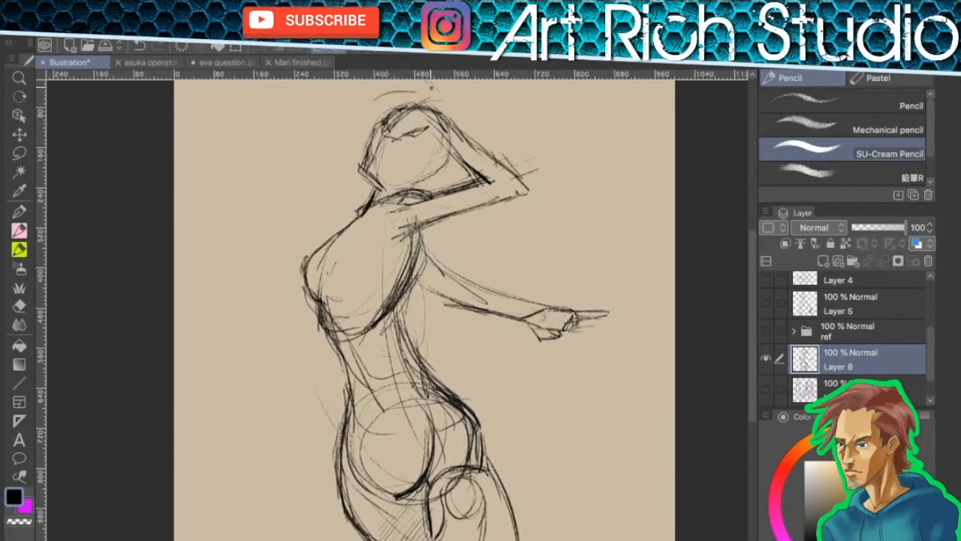
pyautogui.moveTo(286, 125); pyautogui.dragTo(371, 139)
pyautogui.moveTo(227, 209); pyautogui.dragTo(278, 205)
pyautogui.moveTo(548, 219); pyautogui.dragTo(459, 245)
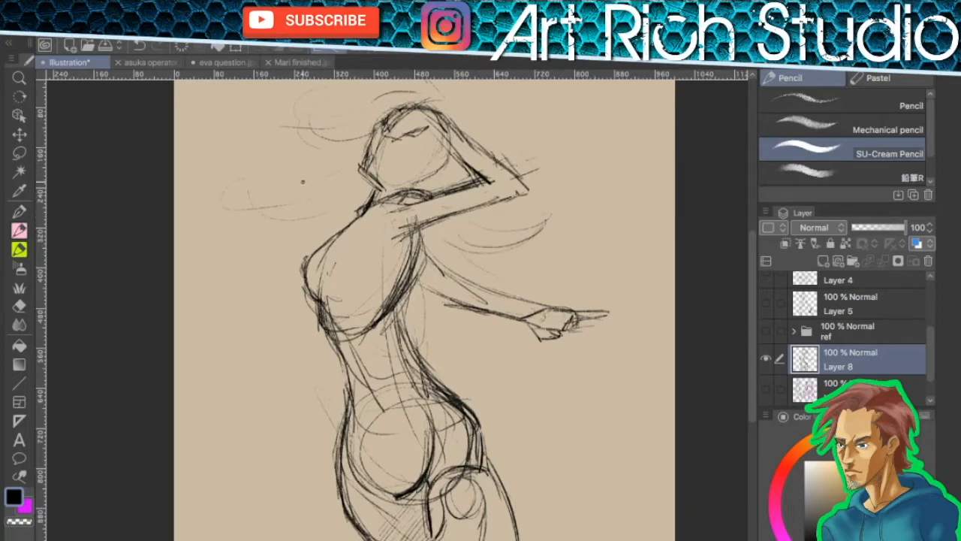
# - Draw long, curving hair locks blowing forward from the face and neck
pyautogui.moveTo(293, 160); pyautogui.dragTo(231, 165)
pyautogui.moveTo(334, 157); pyautogui.dragTo(227, 164)
pyautogui.moveTo(352, 171); pyautogui.dragTo(258, 213)
pyautogui.moveTo(357, 193)
pyautogui.mouseDown()
pyautogui.moveTo(280, 207)
pyautogui.moveTo(305, 211)
pyautogui.mouseUp()
pyautogui.moveTo(337, 181)
pyautogui.mouseDown()
pyautogui.moveTo(280, 223)
pyautogui.moveTo(290, 204)
pyautogui.moveTo(281, 227)
pyautogui.mouseUp()
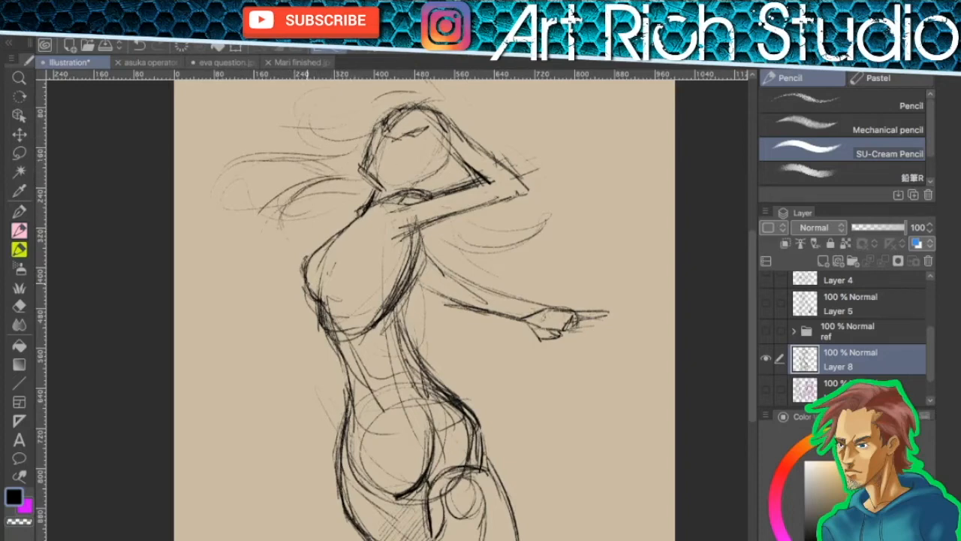
# - Darken the chest contour and the lower back line curving over the hip into the outer thigh
pyautogui.moveTo(365, 215)
pyautogui.mouseDown()
pyautogui.moveTo(300, 280)
pyautogui.moveTo(302, 302)
pyautogui.moveTo(329, 308)
pyautogui.mouseUp()
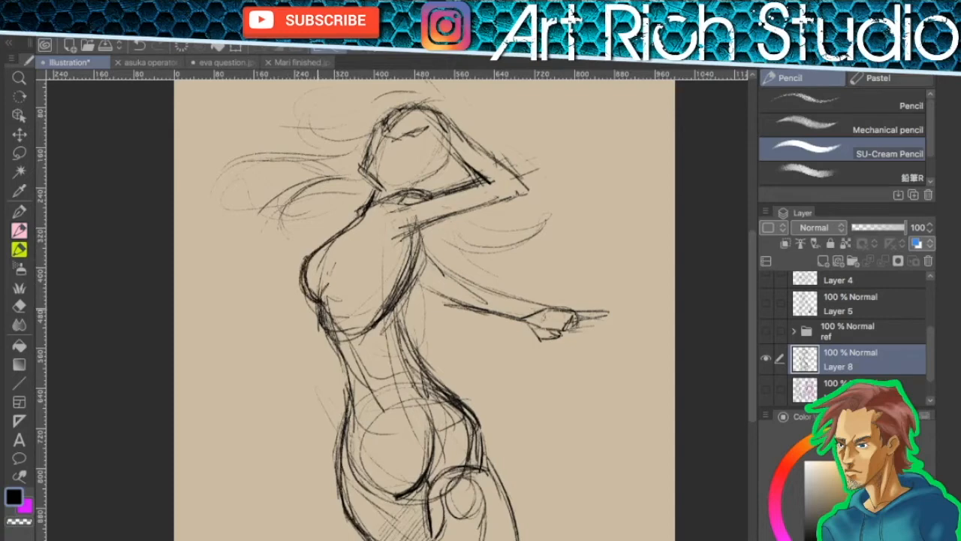
pyautogui.moveTo(398, 317); pyautogui.dragTo(443, 377)
pyautogui.moveTo(422, 366); pyautogui.dragTo(473, 408)
pyautogui.moveTo(428, 377)
pyautogui.mouseDown()
pyautogui.moveTo(492, 435)
pyautogui.moveTo(488, 455)
pyautogui.mouseUp()
pyautogui.moveTo(431, 379)
pyautogui.mouseDown()
pyautogui.moveTo(482, 426)
pyautogui.moveTo(486, 460)
pyautogui.mouseUp()
pyautogui.moveTo(424, 367)
pyautogui.mouseDown()
pyautogui.moveTo(488, 428)
pyautogui.moveTo(492, 461)
pyautogui.mouseUp()
pyautogui.moveTo(501, 381); pyautogui.dragTo(482, 303)
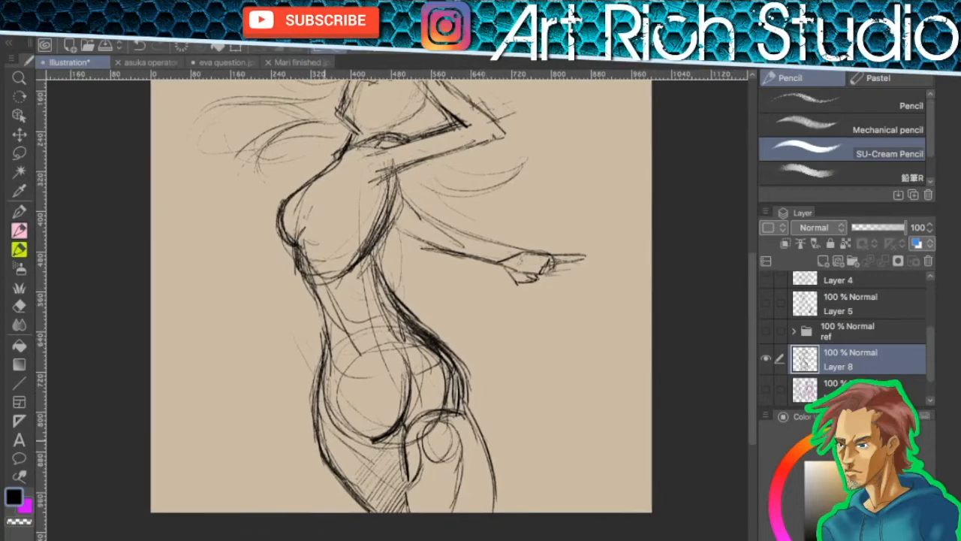
pyautogui.moveTo(465, 390); pyautogui.dragTo(497, 511)
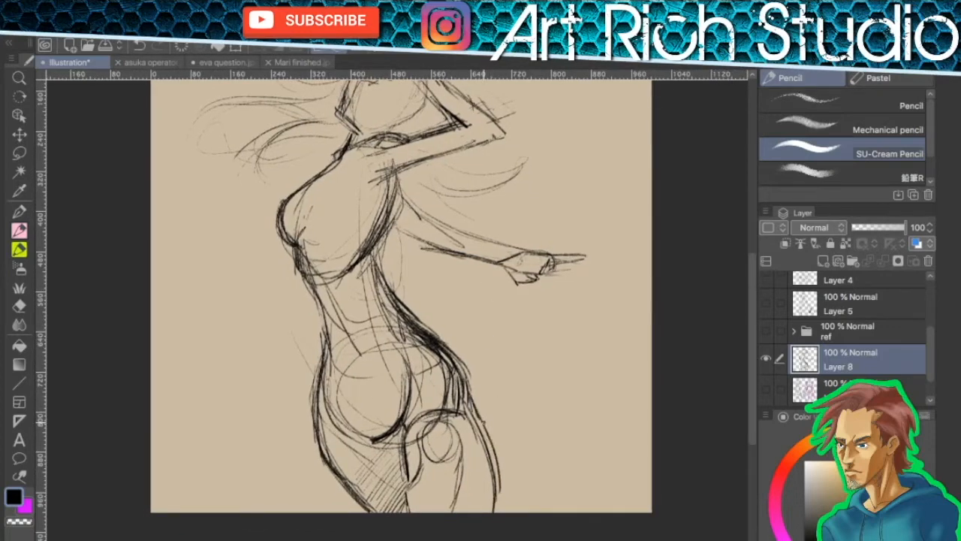
# - Erase the inner hip strokes and the old outer contour, and redraw the hip and far thigh as a fuller curve
pyautogui.moveTo(404, 332)
pyautogui.mouseDown()
pyautogui.moveTo(455, 383)
pyautogui.moveTo(444, 401)
pyautogui.moveTo(467, 429)
pyautogui.moveTo(490, 492)
pyautogui.mouseUp()
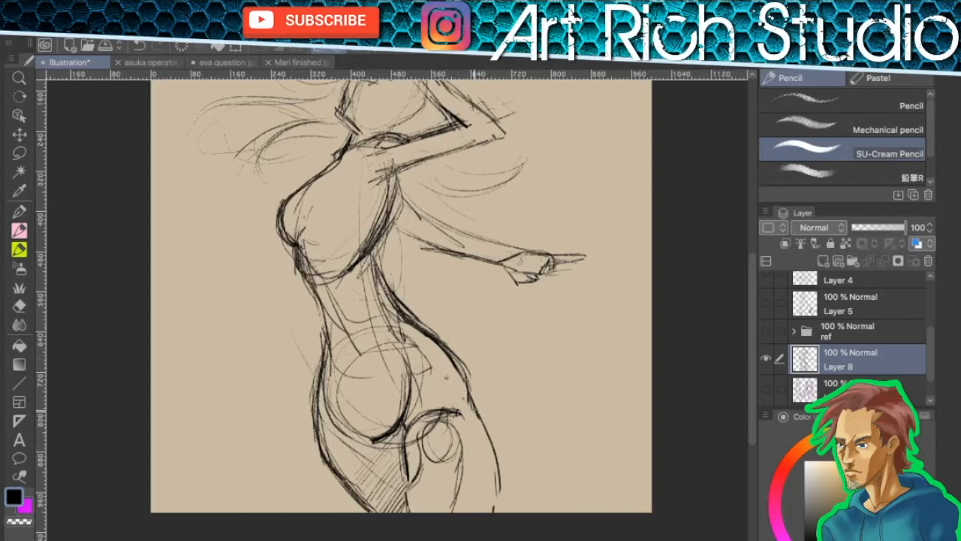
pyautogui.moveTo(465, 374)
pyautogui.mouseDown()
pyautogui.moveTo(488, 442)
pyautogui.moveTo(484, 507)
pyautogui.mouseUp()
pyautogui.moveTo(470, 380); pyautogui.dragTo(483, 507)
pyautogui.moveTo(476, 387); pyautogui.dragTo(483, 512)
pyautogui.moveTo(476, 375); pyautogui.dragTo(489, 443)
pyautogui.moveTo(445, 353); pyautogui.dragTo(475, 411)
pyautogui.moveTo(465, 373); pyautogui.dragTo(479, 422)
pyautogui.moveTo(449, 358); pyautogui.dragTo(500, 506)
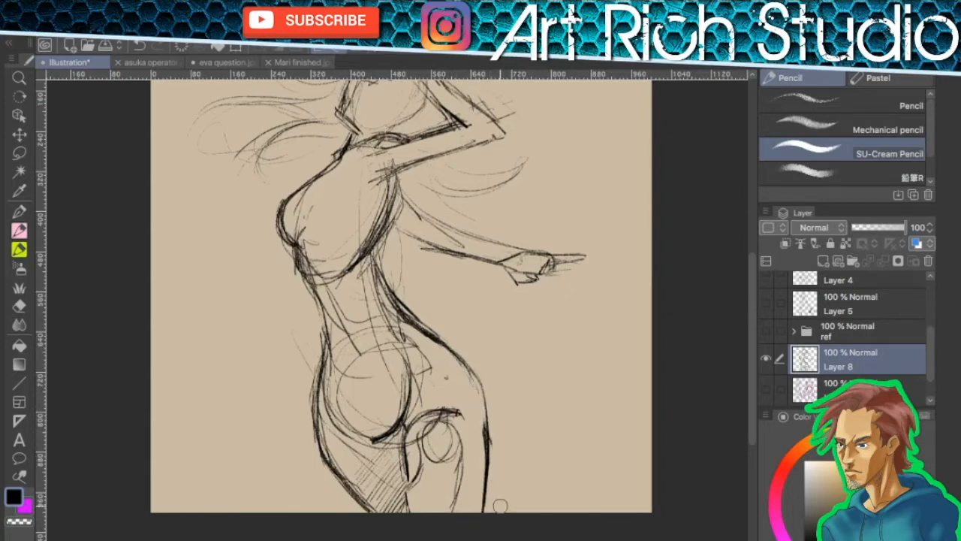
pyautogui.moveTo(460, 449); pyautogui.dragTo(484, 500)
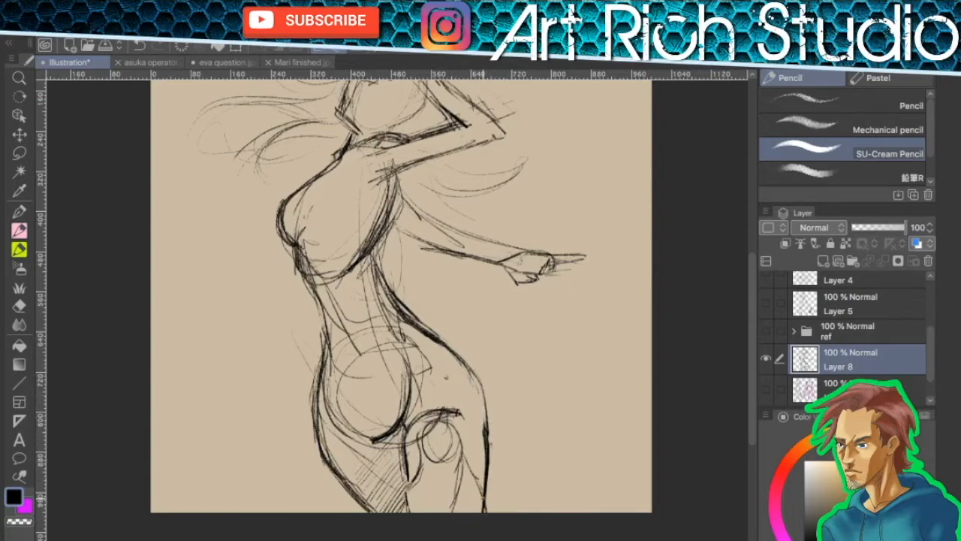
pyautogui.moveTo(512, 346); pyautogui.dragTo(514, 413)
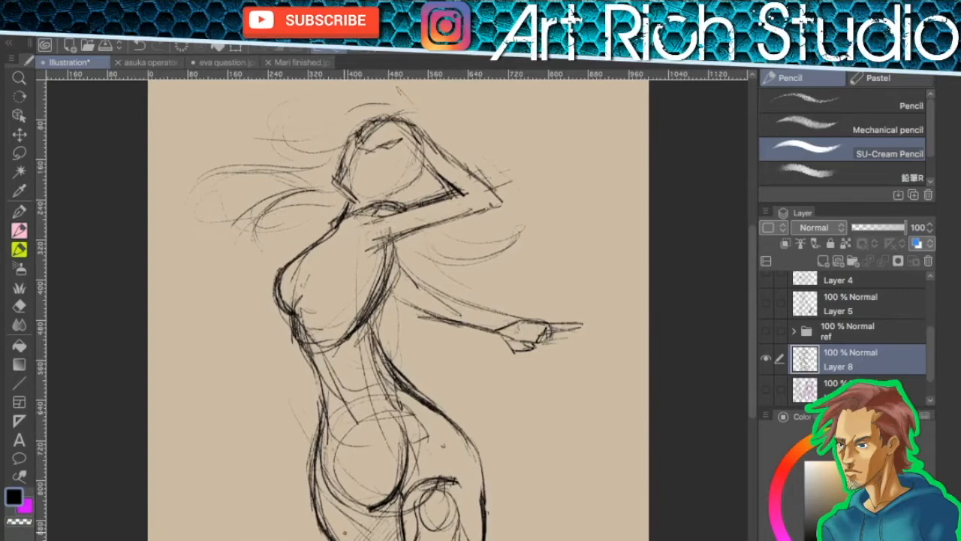
pyautogui.moveTo(319, 506); pyautogui.dragTo(346, 539)
pyautogui.moveTo(326, 524); pyautogui.dragTo(352, 539)
pyautogui.click(369, 536)
pyautogui.moveTo(633, 366)
pyautogui.mouseDown()
pyautogui.moveTo(435, 262)
pyautogui.moveTo(243, 215)
pyautogui.mouseUp()
pyautogui.moveTo(477, 260); pyautogui.dragTo(441, 354)
pyautogui.moveTo(325, 464)
pyautogui.mouseDown()
pyautogui.moveTo(390, 527)
pyautogui.moveTo(375, 532)
pyautogui.moveTo(331, 486)
pyautogui.moveTo(302, 401)
pyautogui.moveTo(314, 441)
pyautogui.mouseUp()
pyautogui.moveTo(320, 374)
pyautogui.mouseDown()
pyautogui.moveTo(331, 412)
pyautogui.moveTo(324, 435)
pyautogui.mouseUp()
pyautogui.moveTo(338, 454); pyautogui.dragTo(364, 477)
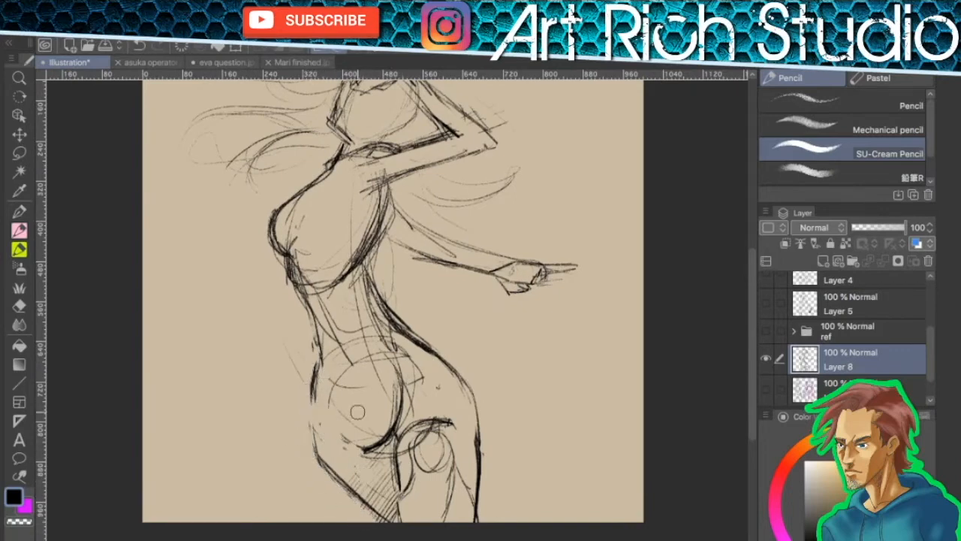
pyautogui.hotkey('ctrl', 'z')
pyautogui.hotkey('ctrl', 'z')
# - Darken the front hip contour and the near buttock's outline and crease
pyautogui.moveTo(315, 415); pyautogui.dragTo(322, 508)
pyautogui.moveTo(317, 392); pyautogui.dragTo(321, 406)
pyautogui.moveTo(362, 352); pyautogui.dragTo(376, 388)
pyautogui.moveTo(363, 321)
pyautogui.mouseDown()
pyautogui.moveTo(359, 353)
pyautogui.moveTo(405, 417)
pyautogui.moveTo(389, 490)
pyautogui.mouseUp()
pyautogui.moveTo(402, 429); pyautogui.dragTo(386, 485)
pyautogui.moveTo(400, 429); pyautogui.dragTo(401, 446)
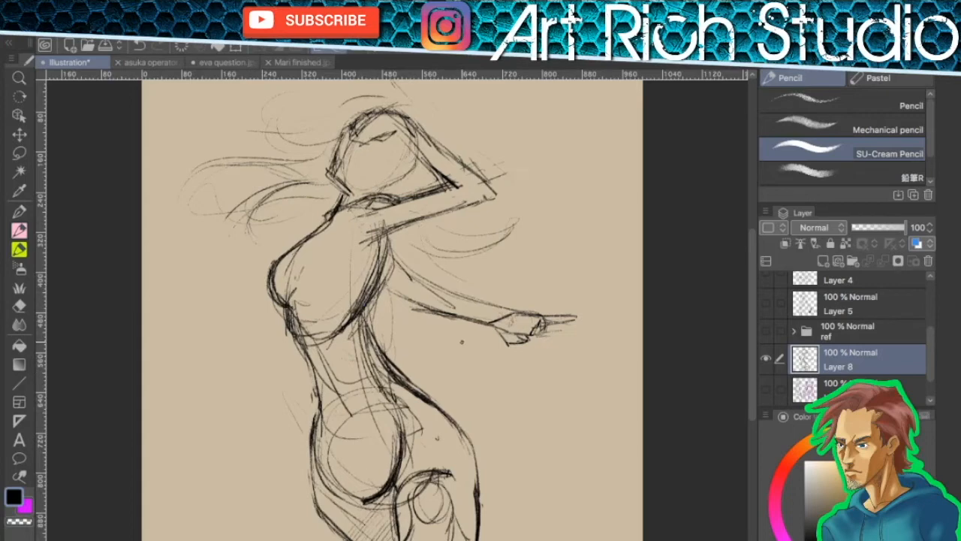
# - Strengthen the far thigh's outer edge and the inner thigh line below the crease
pyautogui.moveTo(472, 460); pyautogui.dragTo(478, 493)
pyautogui.moveTo(406, 484); pyautogui.dragTo(401, 524)
pyautogui.moveTo(399, 491); pyautogui.dragTo(402, 527)
pyautogui.moveTo(399, 491); pyautogui.dragTo(404, 531)
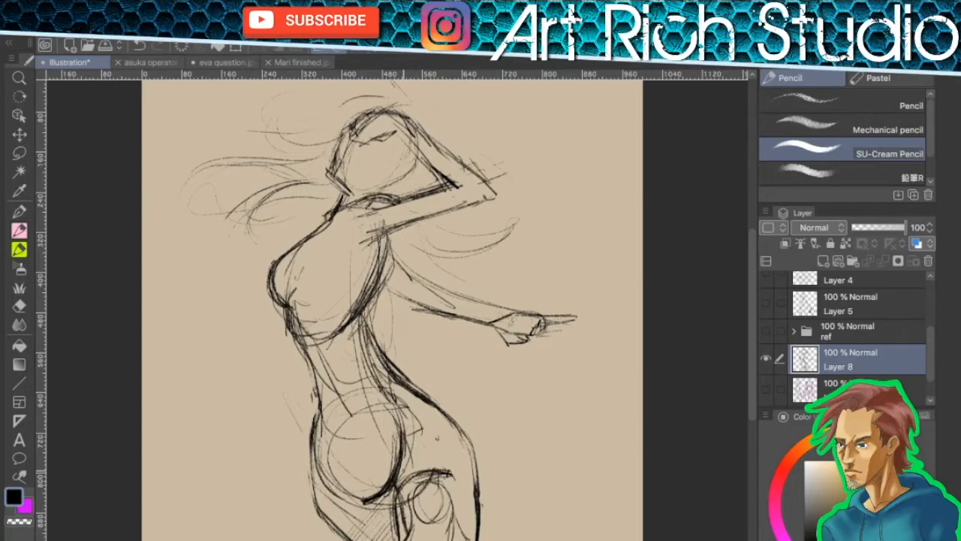
pyautogui.moveTo(400, 490)
pyautogui.mouseDown()
pyautogui.moveTo(444, 478)
pyautogui.moveTo(418, 478)
pyautogui.moveTo(408, 506)
pyautogui.moveTo(433, 488)
pyautogui.mouseUp()
# - Clean up the far buttock's lower fold and deepen the hatching on the near thigh's inner side
pyautogui.moveTo(471, 439); pyautogui.dragTo(481, 298)
pyautogui.moveTo(431, 343); pyautogui.dragTo(417, 393)
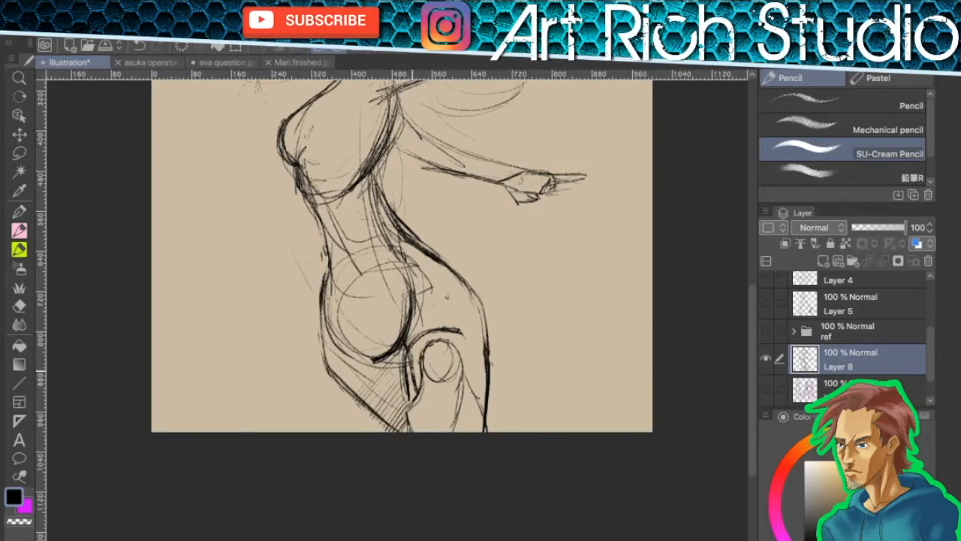
pyautogui.moveTo(400, 368); pyautogui.dragTo(390, 391)
pyautogui.moveTo(407, 380)
pyautogui.mouseDown()
pyautogui.moveTo(395, 408)
pyautogui.moveTo(397, 379)
pyautogui.moveTo(409, 401)
pyautogui.moveTo(404, 358)
pyautogui.moveTo(384, 371)
pyautogui.moveTo(401, 411)
pyautogui.moveTo(442, 416)
pyautogui.mouseUp()
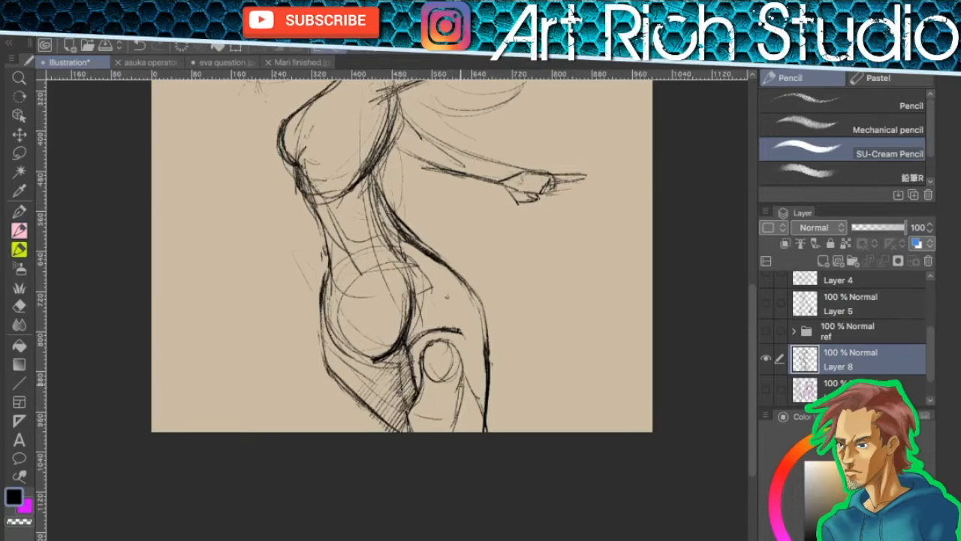
# - Enclose the small circle below the far buttock with darker leg edges, add a boxed plane beneath it and reinforce the front hip contour
pyautogui.moveTo(449, 342)
pyautogui.mouseDown()
pyautogui.moveTo(461, 380)
pyautogui.moveTo(458, 431)
pyautogui.mouseUp()
pyautogui.moveTo(460, 374); pyautogui.dragTo(458, 430)
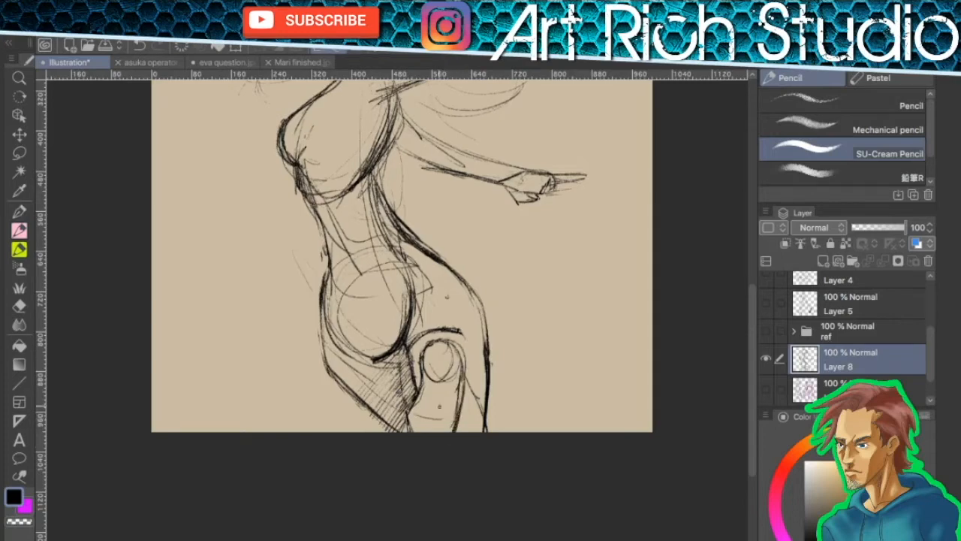
pyautogui.moveTo(425, 391); pyautogui.dragTo(449, 416)
pyautogui.moveTo(431, 340)
pyautogui.mouseDown()
pyautogui.moveTo(418, 361)
pyautogui.moveTo(434, 382)
pyautogui.moveTo(460, 384)
pyautogui.moveTo(415, 371)
pyautogui.moveTo(462, 347)
pyautogui.moveTo(454, 384)
pyautogui.mouseUp()
pyautogui.moveTo(410, 345)
pyautogui.mouseDown()
pyautogui.moveTo(430, 380)
pyautogui.moveTo(433, 340)
pyautogui.mouseUp()
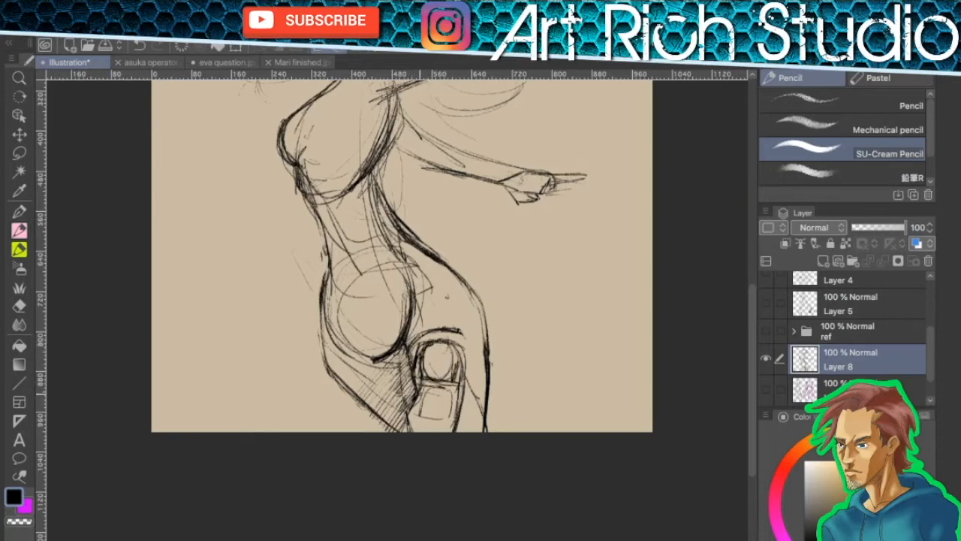
pyautogui.moveTo(414, 394); pyautogui.dragTo(405, 430)
pyautogui.moveTo(324, 313); pyautogui.dragTo(327, 375)
pyautogui.moveTo(542, 244)
pyautogui.mouseDown()
pyautogui.moveTo(561, 395)
pyautogui.moveTo(557, 384)
pyautogui.mouseUp()
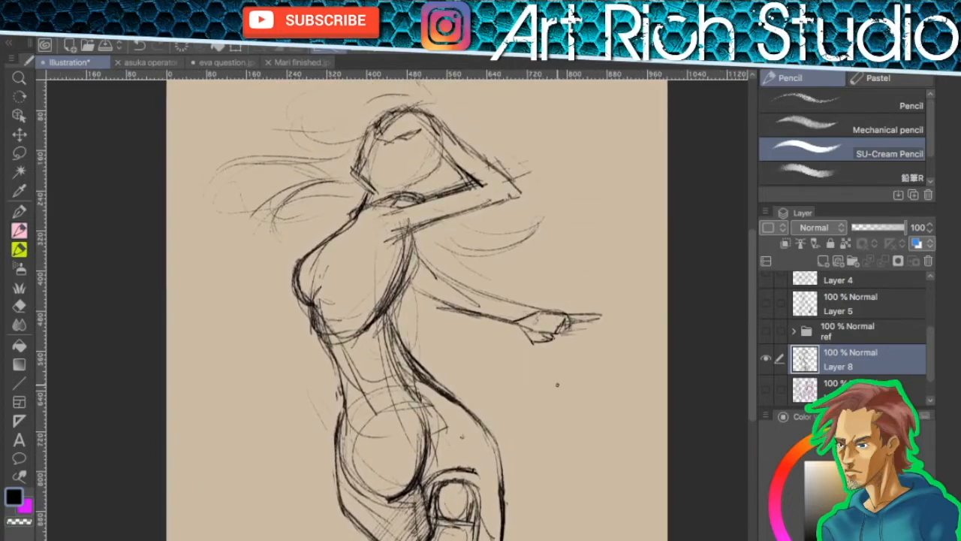
# - Draw the armpit crease and thicken the raised arm's underside with bunched sleeve lines at the elbow
pyautogui.moveTo(432, 212); pyautogui.dragTo(375, 278)
pyautogui.moveTo(405, 242); pyautogui.dragTo(457, 229)
pyautogui.moveTo(459, 222)
pyautogui.mouseDown()
pyautogui.moveTo(519, 197)
pyautogui.moveTo(454, 232)
pyautogui.moveTo(482, 218)
pyautogui.mouseUp()
pyautogui.moveTo(482, 222)
pyautogui.mouseDown()
pyautogui.moveTo(507, 203)
pyautogui.moveTo(488, 215)
pyautogui.moveTo(497, 210)
pyautogui.mouseUp()
pyautogui.moveTo(509, 196); pyautogui.dragTo(518, 204)
pyautogui.moveTo(513, 177); pyautogui.dragTo(527, 189)
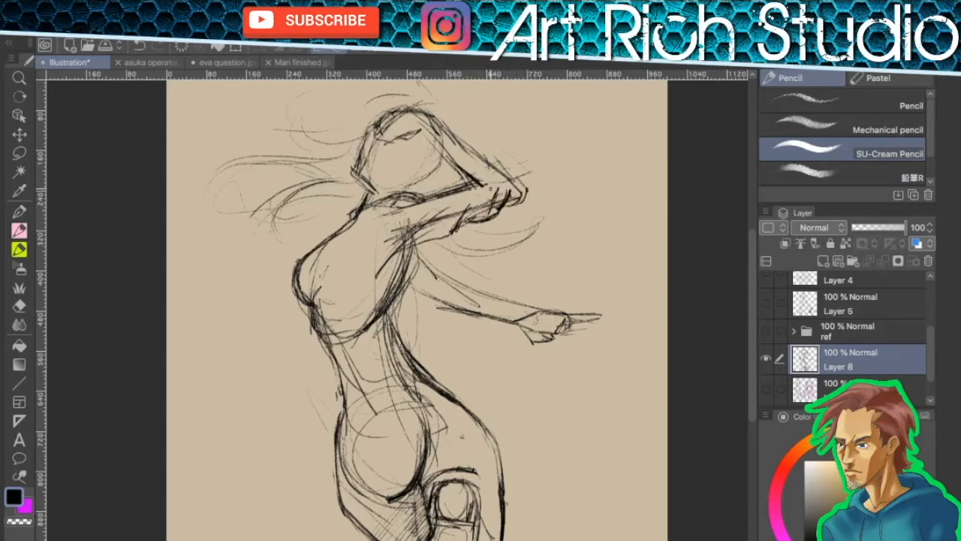
# - Add curved sleeve folds over the raised elbow and a pointed collar flap with a shoulder crease beside the neck
pyautogui.moveTo(498, 144)
pyautogui.mouseDown()
pyautogui.moveTo(467, 161)
pyautogui.moveTo(456, 181)
pyautogui.mouseUp()
pyautogui.moveTo(507, 161)
pyautogui.mouseDown()
pyautogui.moveTo(456, 188)
pyautogui.moveTo(508, 150)
pyautogui.moveTo(490, 185)
pyautogui.moveTo(526, 202)
pyautogui.moveTo(445, 191)
pyautogui.moveTo(377, 197)
pyautogui.moveTo(346, 239)
pyautogui.moveTo(358, 249)
pyautogui.mouseUp()
pyautogui.moveTo(362, 200); pyautogui.dragTo(319, 193)
pyautogui.moveTo(319, 194)
pyautogui.mouseDown()
pyautogui.moveTo(323, 218)
pyautogui.moveTo(347, 229)
pyautogui.mouseUp()
pyautogui.moveTo(339, 228); pyautogui.dragTo(358, 266)
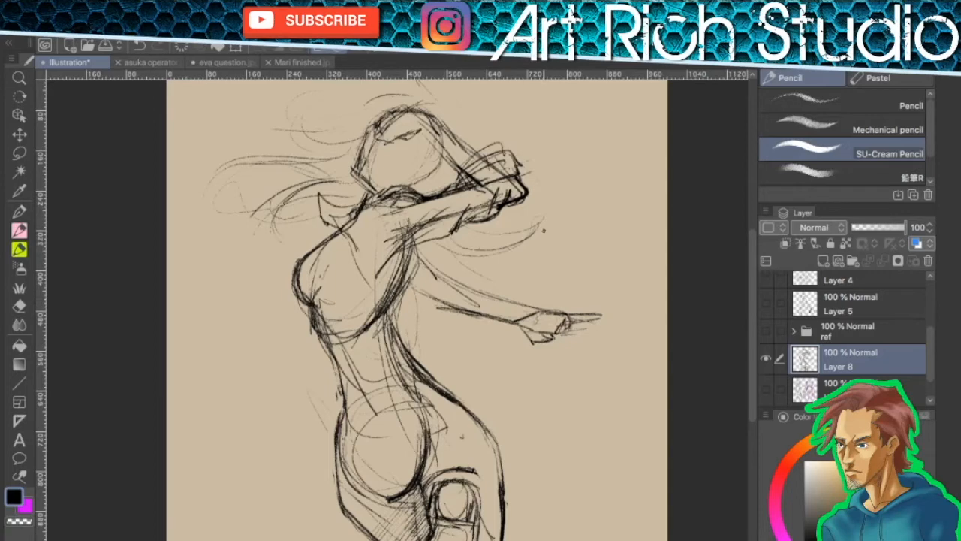
pyautogui.moveTo(346, 241)
pyautogui.mouseDown()
pyautogui.moveTo(349, 286)
pyautogui.moveTo(291, 347)
pyautogui.moveTo(437, 351)
pyautogui.mouseUp()
pyautogui.moveTo(434, 315); pyautogui.dragTo(385, 368)
pyautogui.moveTo(322, 357); pyautogui.dragTo(413, 362)
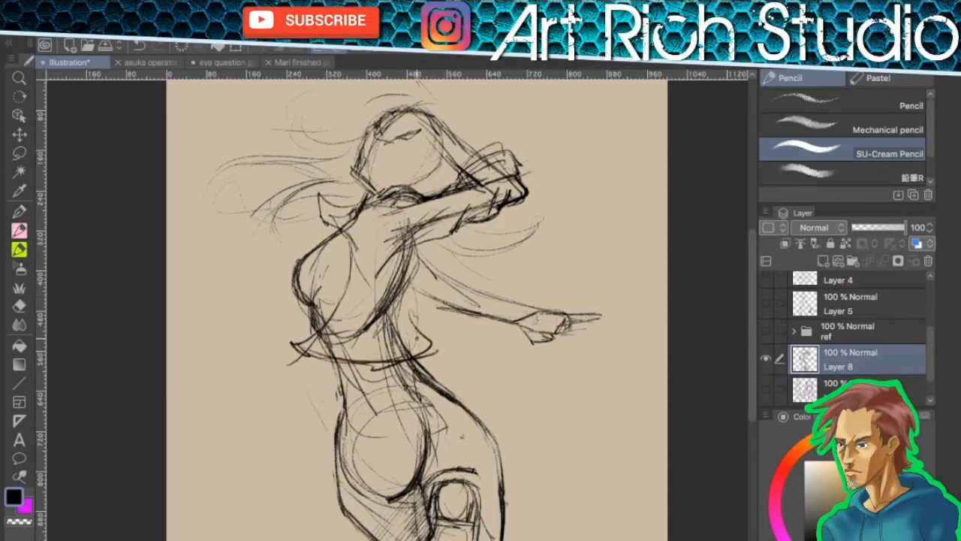
pyautogui.hotkey('ctrl', 'z')
pyautogui.hotkey('ctrl', 'z')
pyautogui.hotkey('ctrl', 'z')
pyautogui.hotkey('ctrl', 'z')
# - Draw the cropped top's angular hem beneath the chest, ending in a pointed flap at the back
pyautogui.moveTo(322, 332); pyautogui.dragTo(351, 344)
pyautogui.moveTo(305, 304)
pyautogui.mouseDown()
pyautogui.moveTo(351, 276)
pyautogui.moveTo(346, 335)
pyautogui.moveTo(429, 330)
pyautogui.moveTo(410, 286)
pyautogui.moveTo(409, 248)
pyautogui.mouseUp()
pyautogui.moveTo(418, 291); pyautogui.dragTo(405, 247)
pyautogui.moveTo(413, 295)
pyautogui.mouseDown()
pyautogui.moveTo(465, 326)
pyautogui.moveTo(452, 329)
pyautogui.mouseUp()
# - Draw a boxed sleeve cuff around the extended arm and a small loop at the wrist
pyautogui.moveTo(476, 293); pyautogui.dragTo(474, 334)
pyautogui.moveTo(453, 276); pyautogui.dragTo(455, 327)
pyautogui.moveTo(453, 275)
pyautogui.mouseDown()
pyautogui.moveTo(479, 334)
pyautogui.moveTo(431, 251)
pyautogui.moveTo(459, 283)
pyautogui.moveTo(465, 332)
pyautogui.mouseUp()
pyautogui.moveTo(454, 277)
pyautogui.mouseDown()
pyautogui.moveTo(445, 323)
pyautogui.moveTo(480, 311)
pyautogui.mouseUp()
pyautogui.moveTo(444, 324); pyautogui.dragTo(473, 328)
pyautogui.moveTo(445, 272); pyautogui.dragTo(419, 248)
pyautogui.moveTo(491, 297)
pyautogui.mouseDown()
pyautogui.moveTo(545, 313)
pyautogui.moveTo(527, 326)
pyautogui.moveTo(549, 344)
pyautogui.moveTo(558, 335)
pyautogui.mouseUp()
pyautogui.moveTo(533, 303)
pyautogui.mouseDown()
pyautogui.moveTo(515, 325)
pyautogui.moveTo(533, 305)
pyautogui.mouseUp()
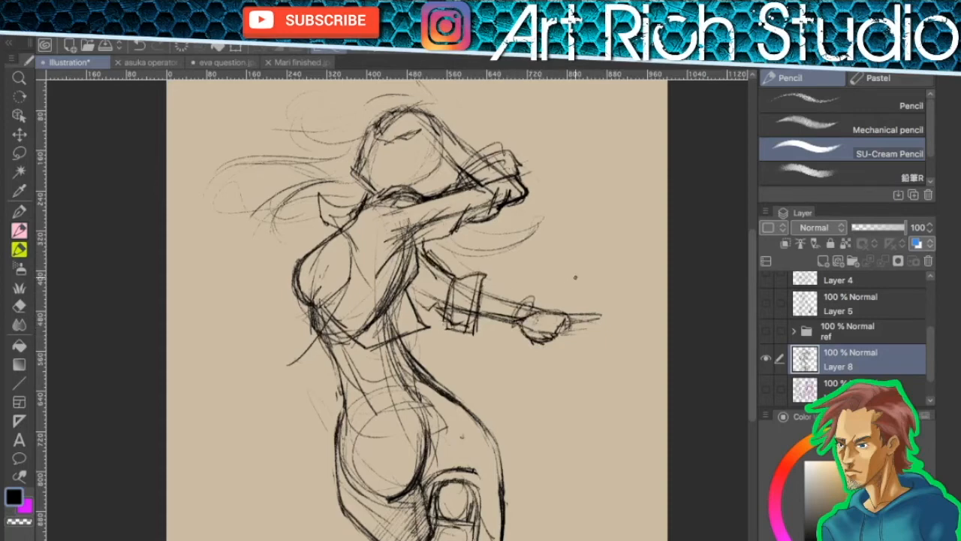
# - Push the chest contour outward and add short strokes at the top of the head
pyautogui.moveTo(431, 110)
pyautogui.mouseDown()
pyautogui.moveTo(447, 125)
pyautogui.moveTo(416, 139)
pyautogui.mouseUp()
pyautogui.moveTo(299, 259); pyautogui.dragTo(292, 301)
pyautogui.moveTo(319, 243)
pyautogui.mouseDown()
pyautogui.moveTo(288, 269)
pyautogui.moveTo(294, 304)
pyautogui.moveTo(286, 291)
pyautogui.moveTo(302, 297)
pyautogui.moveTo(310, 259)
pyautogui.moveTo(298, 283)
pyautogui.moveTo(317, 284)
pyautogui.moveTo(310, 266)
pyautogui.mouseUp()
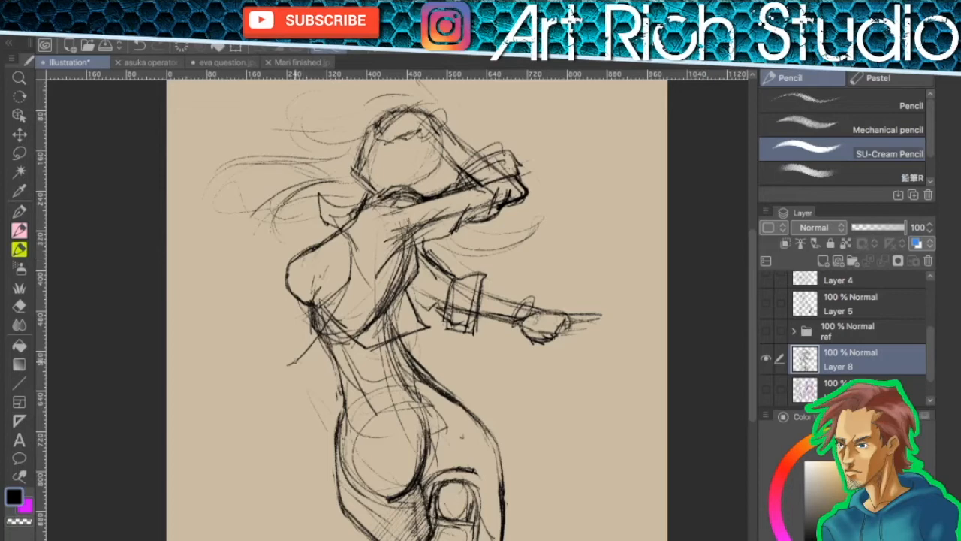
# - Sketch a pointed brim jutting from the top of the head and darken the opening outline beneath it
pyautogui.scroll(2, 416, 316)
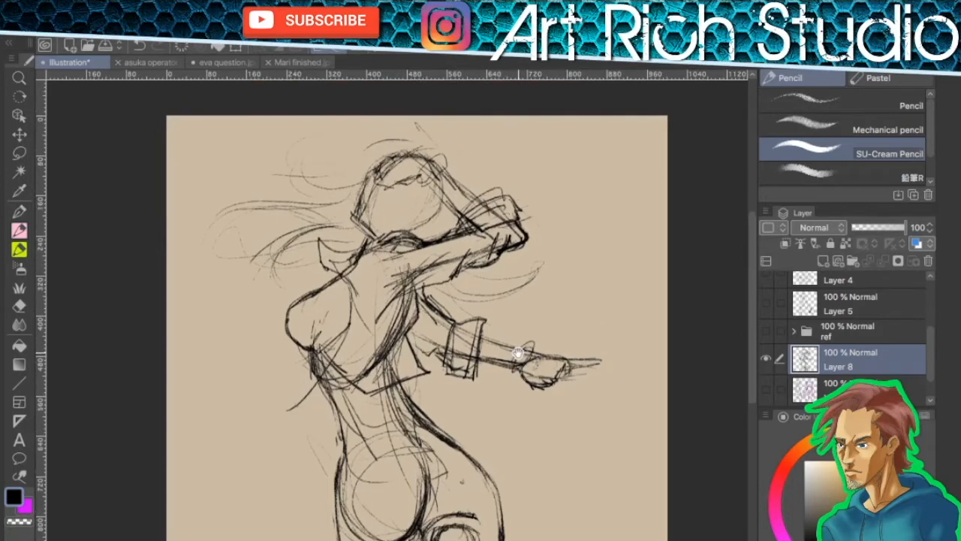
pyautogui.moveTo(406, 153)
pyautogui.mouseDown()
pyautogui.moveTo(363, 166)
pyautogui.moveTo(395, 183)
pyautogui.moveTo(422, 175)
pyautogui.mouseUp()
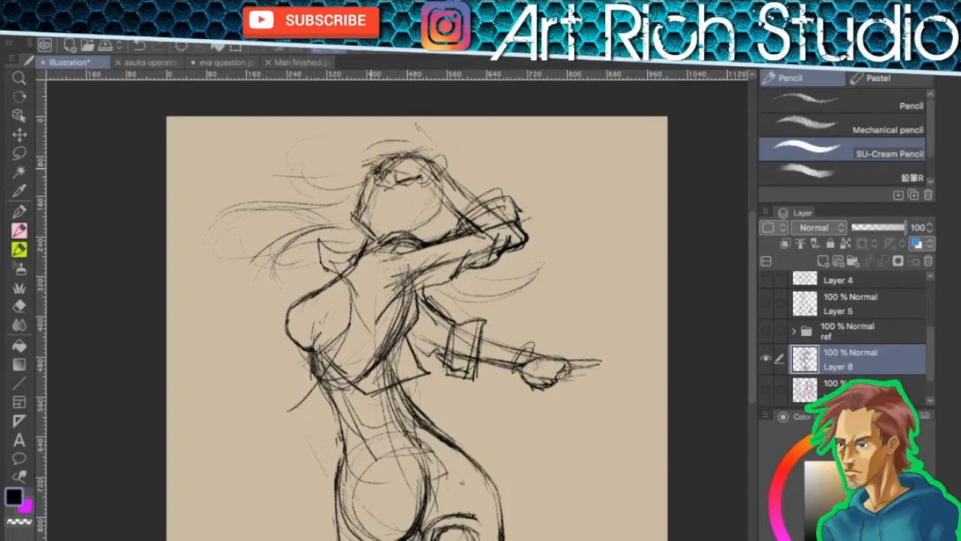
pyautogui.moveTo(366, 164)
pyautogui.mouseDown()
pyautogui.moveTo(340, 161)
pyautogui.moveTo(377, 171)
pyautogui.moveTo(385, 151)
pyautogui.moveTo(395, 181)
pyautogui.moveTo(404, 179)
pyautogui.moveTo(397, 183)
pyautogui.moveTo(419, 184)
pyautogui.mouseUp()
pyautogui.moveTo(415, 183)
pyautogui.mouseDown()
pyautogui.moveTo(428, 186)
pyautogui.moveTo(428, 173)
pyautogui.mouseUp()
pyautogui.moveTo(434, 155); pyautogui.dragTo(446, 169)
pyautogui.moveTo(379, 155)
pyautogui.mouseDown()
pyautogui.moveTo(401, 149)
pyautogui.moveTo(361, 160)
pyautogui.mouseUp()
pyautogui.moveTo(365, 160)
pyautogui.mouseDown()
pyautogui.moveTo(347, 164)
pyautogui.moveTo(353, 227)
pyautogui.moveTo(376, 239)
pyautogui.moveTo(377, 261)
pyautogui.moveTo(431, 190)
pyautogui.mouseUp()
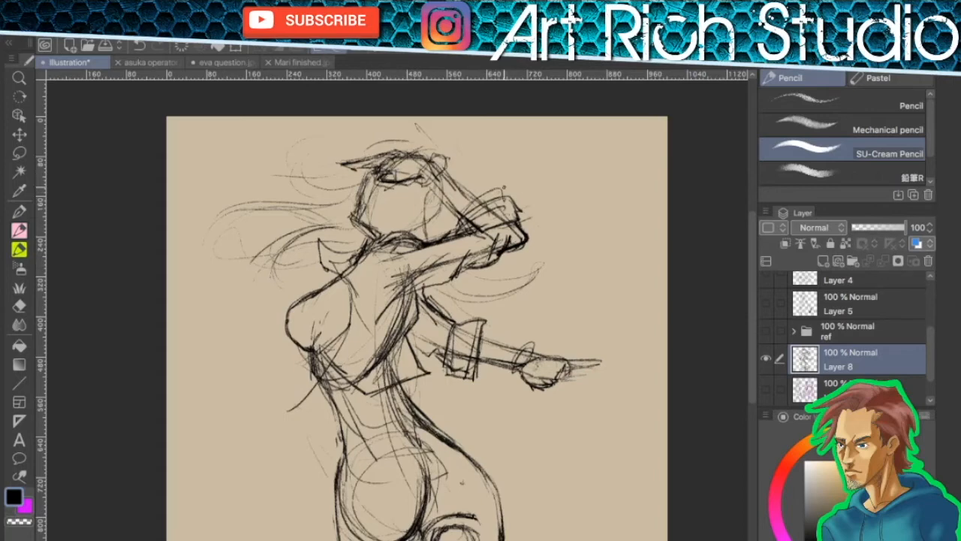
pyautogui.scroll(-3, 515, 317)
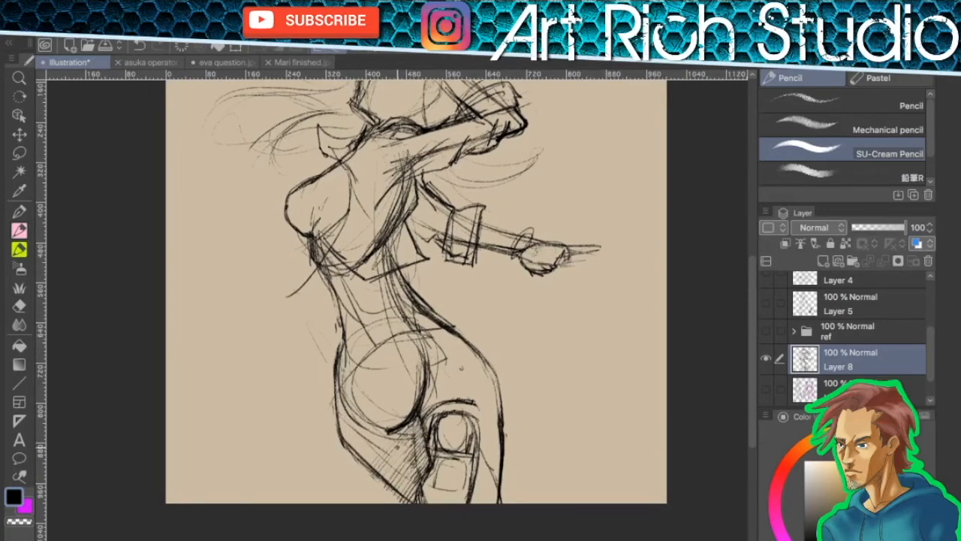
pyautogui.hotkey('ctrl', 'z')
pyautogui.moveTo(351, 331)
pyautogui.mouseDown()
pyautogui.moveTo(399, 321)
pyautogui.moveTo(509, 349)
pyautogui.moveTo(435, 337)
pyautogui.moveTo(352, 341)
pyautogui.mouseUp()
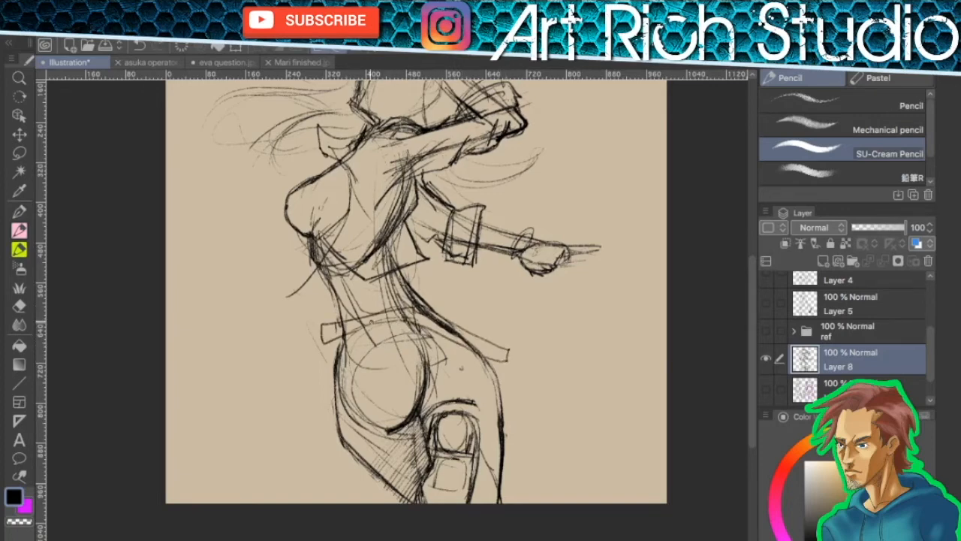
pyautogui.moveTo(527, 298); pyautogui.dragTo(541, 363)
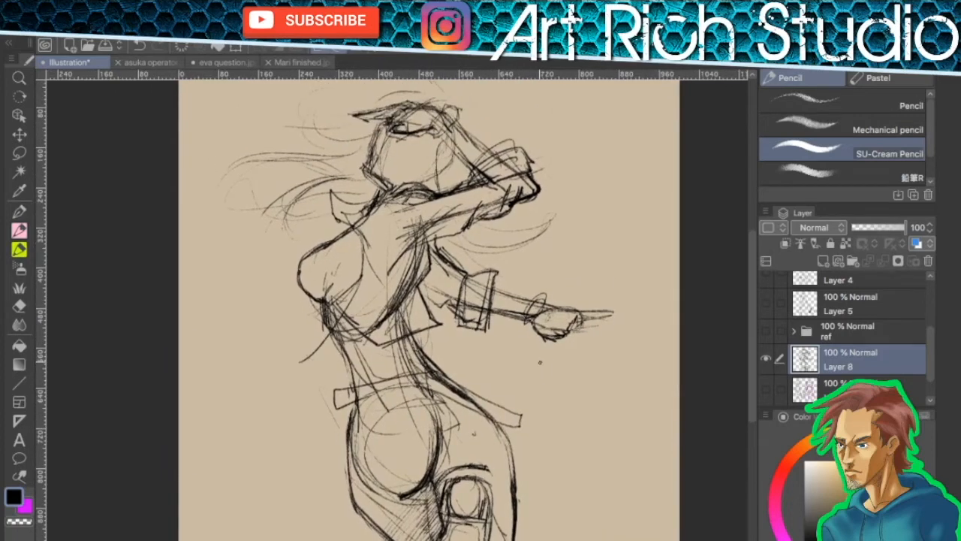
pyautogui.scroll(-3, 540, 362)
pyautogui.scroll(1, 540, 363)
pyautogui.hotkey('ctrl', 'z')
pyautogui.hotkey('ctrl', 'z')
pyautogui.moveTo(383, 444)
pyautogui.mouseDown()
pyautogui.moveTo(479, 379)
pyautogui.moveTo(366, 452)
pyautogui.moveTo(382, 467)
pyautogui.moveTo(435, 390)
pyautogui.moveTo(462, 374)
pyautogui.moveTo(481, 383)
pyautogui.mouseUp()
pyautogui.hotkey('ctrl', 'z')
pyautogui.hotkey('ctrl', 'z')
pyautogui.hotkey('ctrl', 'z')
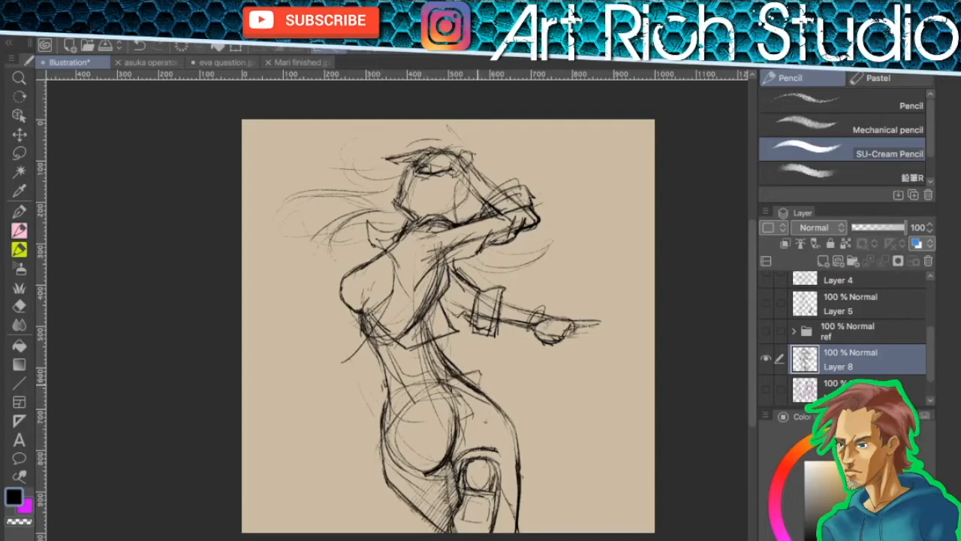
pyautogui.moveTo(375, 425)
pyautogui.mouseDown()
pyautogui.moveTo(407, 387)
pyautogui.moveTo(477, 357)
pyautogui.mouseUp()
pyautogui.hotkey('ctrl', 'z')
pyautogui.moveTo(474, 355); pyautogui.dragTo(481, 382)
pyautogui.moveTo(374, 433); pyautogui.dragTo(376, 453)
pyautogui.moveTo(381, 412)
pyautogui.mouseDown()
pyautogui.moveTo(373, 440)
pyautogui.moveTo(417, 379)
pyautogui.mouseUp()
pyautogui.moveTo(387, 406)
pyautogui.mouseDown()
pyautogui.moveTo(377, 439)
pyautogui.moveTo(449, 379)
pyautogui.mouseUp()
pyautogui.hotkey('ctrl', 'z')
pyautogui.hotkey('ctrl', 'z')
pyautogui.hotkey('ctrl', 'z')
pyautogui.hotkey('ctrl', 'z')
pyautogui.hotkey('ctrl', 'z')
pyautogui.hotkey('ctrl', 'z')
pyautogui.hotkey('ctrl', 'z')
pyautogui.hotkey('ctrl', 'z')
pyautogui.hotkey('ctrl', 'z')
pyautogui.hotkey('ctrl', 'z')
pyautogui.hotkey('ctrl', 'z')
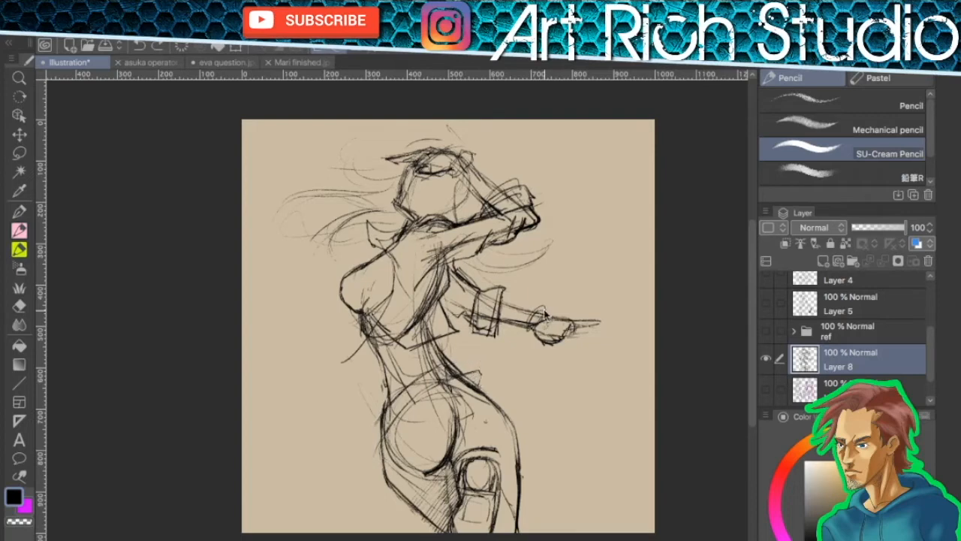
pyautogui.hotkey('ctrl', 'z')
pyautogui.hotkey('ctrl', 'z')
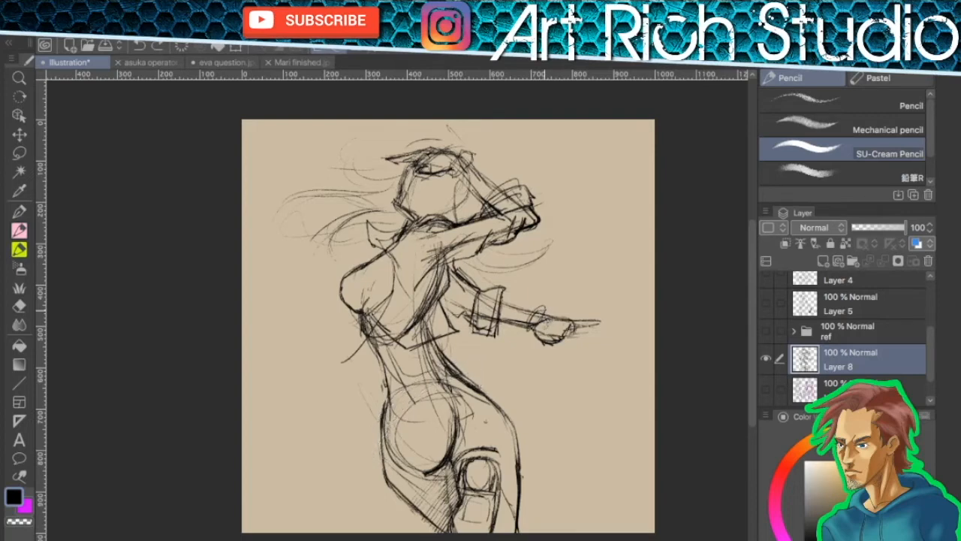
# - Draw a curved waistband across the hips, ending in an angular flap beyond the far hip
pyautogui.moveTo(386, 402)
pyautogui.mouseDown()
pyautogui.moveTo(444, 387)
pyautogui.moveTo(517, 422)
pyautogui.mouseUp()
pyautogui.moveTo(387, 386)
pyautogui.mouseDown()
pyautogui.moveTo(445, 369)
pyautogui.moveTo(509, 398)
pyautogui.moveTo(525, 433)
pyautogui.mouseUp()
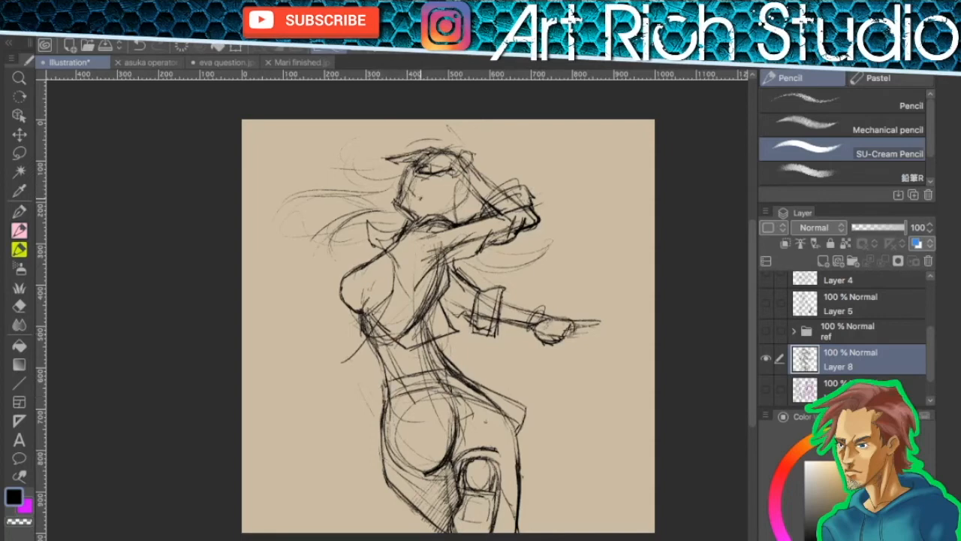
pyautogui.scroll(2, 470, 154)
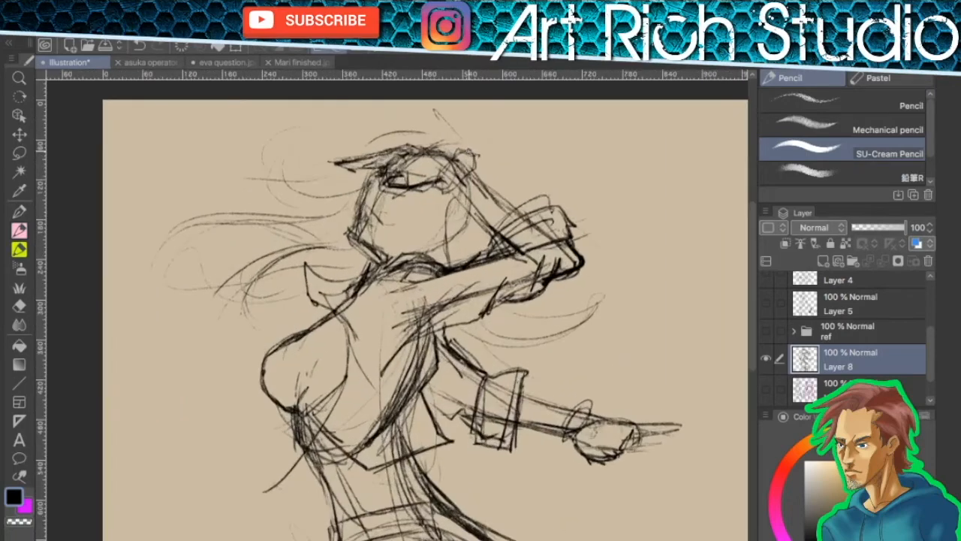
pyautogui.moveTo(449, 257); pyautogui.dragTo(460, 298)
pyautogui.scroll(1, 456, 299)
pyautogui.scroll(1, 456, 300)
pyautogui.moveTo(502, 259); pyautogui.dragTo(547, 298)
pyautogui.scroll(-5, 548, 299)
pyautogui.moveTo(638, 391); pyautogui.dragTo(545, 332)
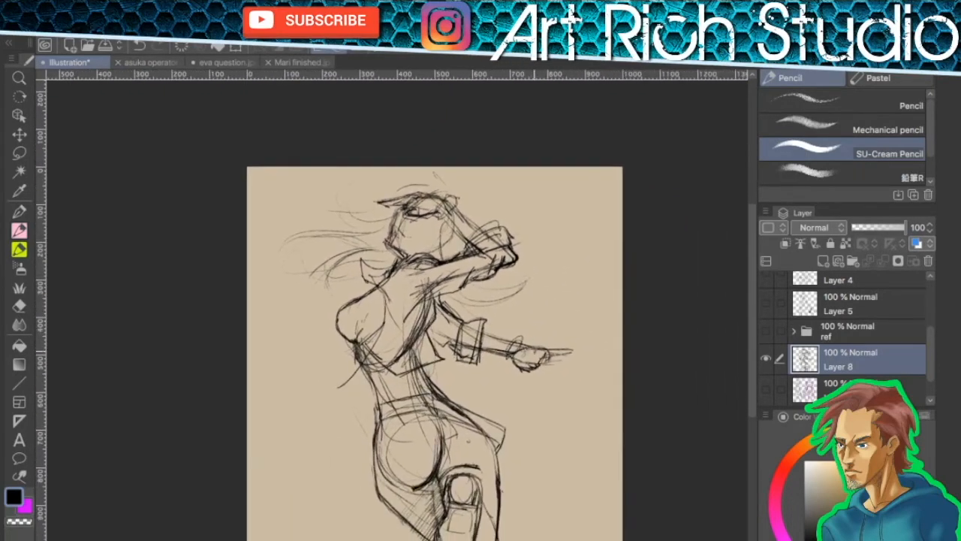
pyautogui.scroll(7, 529, 362)
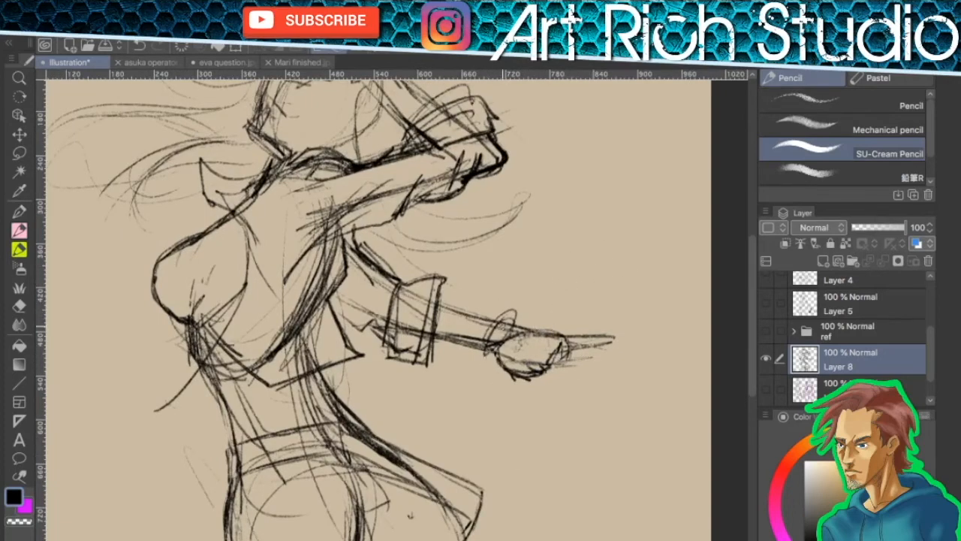
pyautogui.moveTo(497, 359)
pyautogui.mouseDown()
pyautogui.moveTo(565, 331)
pyautogui.moveTo(553, 317)
pyautogui.moveTo(450, 315)
pyautogui.moveTo(487, 375)
pyautogui.mouseUp()
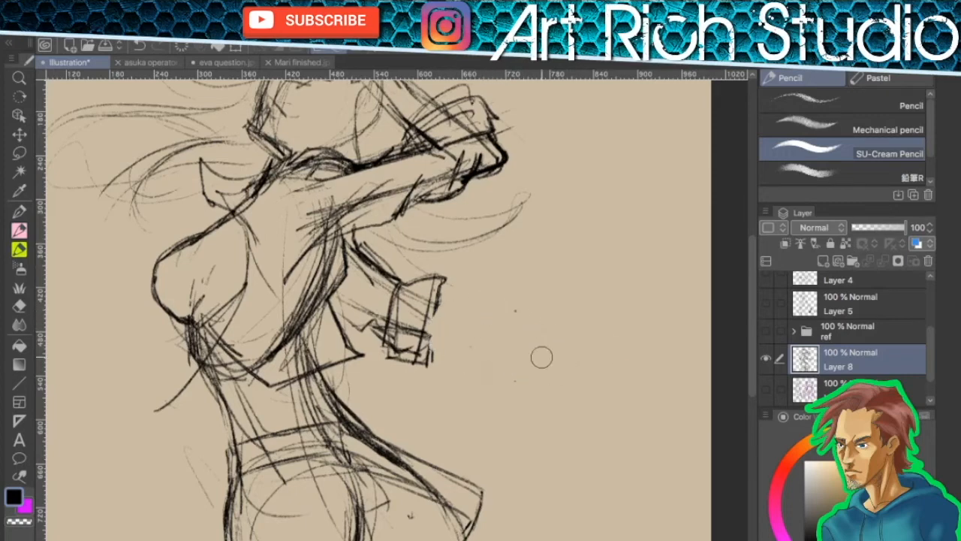
pyautogui.moveTo(443, 307)
pyautogui.mouseDown()
pyautogui.moveTo(399, 310)
pyautogui.moveTo(429, 281)
pyautogui.moveTo(393, 333)
pyautogui.moveTo(465, 318)
pyautogui.mouseUp()
pyautogui.hotkey('ctrl', 'z')
pyautogui.hotkey('ctrl', 'z')
pyautogui.hotkey('ctrl', 'z')
pyautogui.hotkey('ctrl', 'z')
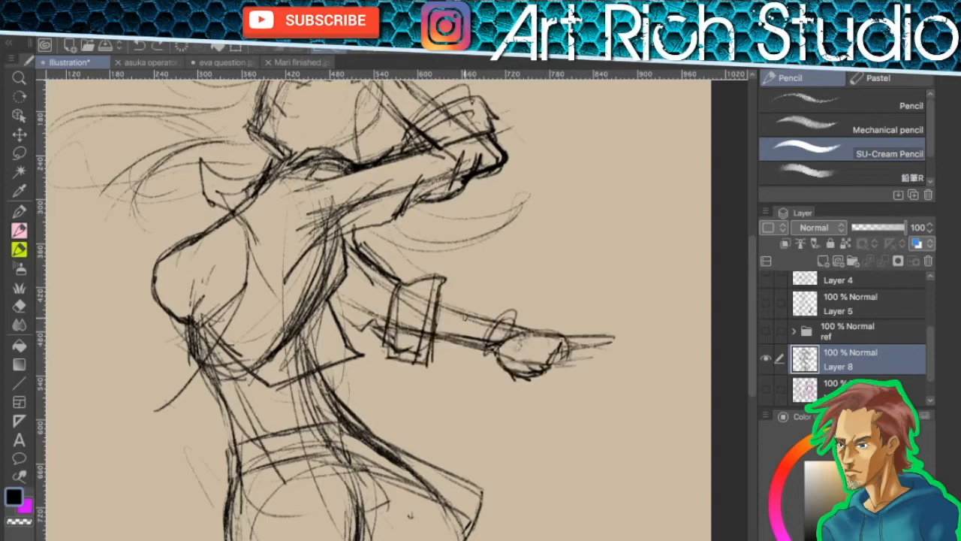
# - Redraw the extended arm's cuff edges and narrow the forearm down to a rounded wrist band
pyautogui.moveTo(410, 291)
pyautogui.mouseDown()
pyautogui.moveTo(404, 346)
pyautogui.moveTo(386, 343)
pyautogui.mouseUp()
pyautogui.moveTo(371, 337); pyautogui.dragTo(385, 350)
pyautogui.moveTo(403, 283); pyautogui.dragTo(442, 279)
pyautogui.moveTo(441, 282); pyautogui.dragTo(431, 358)
pyautogui.moveTo(443, 311)
pyautogui.mouseDown()
pyautogui.moveTo(433, 357)
pyautogui.moveTo(492, 325)
pyautogui.mouseUp()
pyautogui.moveTo(441, 336)
pyautogui.mouseDown()
pyautogui.moveTo(488, 343)
pyautogui.moveTo(518, 326)
pyautogui.mouseUp()
pyautogui.moveTo(517, 324); pyautogui.dragTo(492, 351)
pyautogui.moveTo(413, 299); pyautogui.dragTo(426, 335)
# - Redraw the pointing hand as an open palm with extended fingers
pyautogui.moveTo(501, 363)
pyautogui.mouseDown()
pyautogui.moveTo(579, 326)
pyautogui.moveTo(518, 377)
pyautogui.moveTo(524, 385)
pyautogui.moveTo(488, 362)
pyautogui.mouseUp()
pyautogui.moveTo(495, 315)
pyautogui.mouseDown()
pyautogui.moveTo(533, 347)
pyautogui.moveTo(599, 330)
pyautogui.mouseUp()
pyautogui.moveTo(575, 342)
pyautogui.mouseDown()
pyautogui.moveTo(522, 375)
pyautogui.moveTo(558, 363)
pyautogui.moveTo(560, 353)
pyautogui.mouseUp()
pyautogui.moveTo(551, 346)
pyautogui.mouseDown()
pyautogui.moveTo(598, 333)
pyautogui.moveTo(515, 372)
pyautogui.moveTo(556, 362)
pyautogui.moveTo(526, 357)
pyautogui.moveTo(557, 352)
pyautogui.moveTo(499, 360)
pyautogui.mouseUp()
pyautogui.moveTo(490, 349)
pyautogui.mouseDown()
pyautogui.moveTo(515, 359)
pyautogui.moveTo(524, 349)
pyautogui.mouseUp()
# - Round the extended arm's rolled-up sleeve cuff and add fold lines around the elbow
pyautogui.moveTo(406, 291); pyautogui.dragTo(387, 345)
pyautogui.moveTo(408, 284)
pyautogui.mouseDown()
pyautogui.moveTo(395, 333)
pyautogui.moveTo(431, 272)
pyautogui.mouseUp()
pyautogui.moveTo(406, 275)
pyautogui.mouseDown()
pyautogui.moveTo(446, 284)
pyautogui.moveTo(446, 326)
pyautogui.mouseUp()
pyautogui.moveTo(443, 326); pyautogui.dragTo(404, 356)
pyautogui.moveTo(406, 294); pyautogui.dragTo(389, 342)
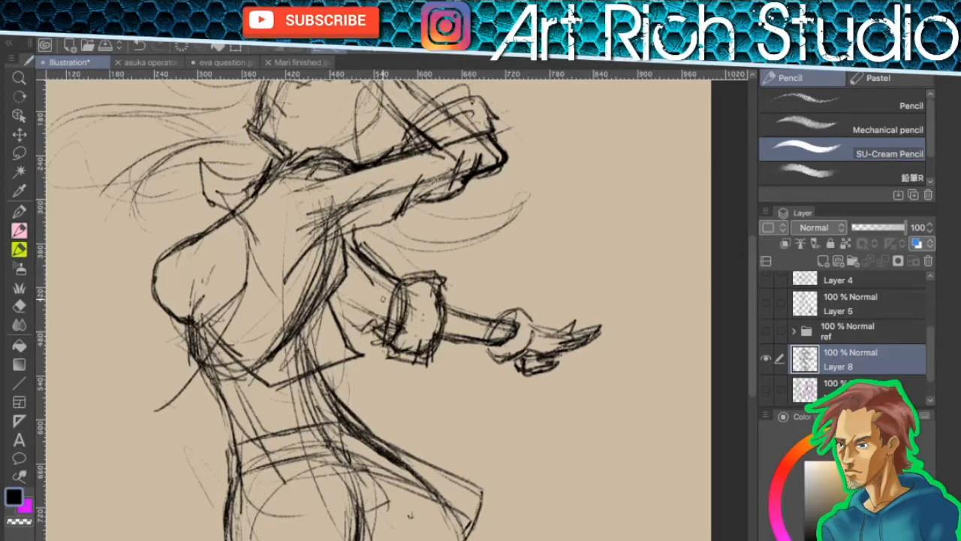
pyautogui.moveTo(355, 304)
pyautogui.mouseDown()
pyautogui.moveTo(382, 281)
pyautogui.moveTo(409, 315)
pyautogui.moveTo(408, 334)
pyautogui.moveTo(397, 315)
pyautogui.moveTo(384, 335)
pyautogui.moveTo(391, 292)
pyautogui.moveTo(426, 292)
pyautogui.moveTo(444, 275)
pyautogui.moveTo(407, 274)
pyautogui.moveTo(440, 277)
pyautogui.moveTo(417, 277)
pyautogui.moveTo(430, 294)
pyautogui.moveTo(428, 332)
pyautogui.moveTo(424, 360)
pyautogui.mouseUp()
pyautogui.moveTo(388, 330); pyautogui.dragTo(406, 327)
pyautogui.moveTo(396, 283)
pyautogui.mouseDown()
pyautogui.moveTo(411, 278)
pyautogui.moveTo(443, 288)
pyautogui.moveTo(442, 298)
pyautogui.mouseUp()
pyautogui.moveTo(405, 281)
pyautogui.mouseDown()
pyautogui.moveTo(434, 284)
pyautogui.moveTo(415, 282)
pyautogui.moveTo(423, 322)
pyautogui.mouseUp()
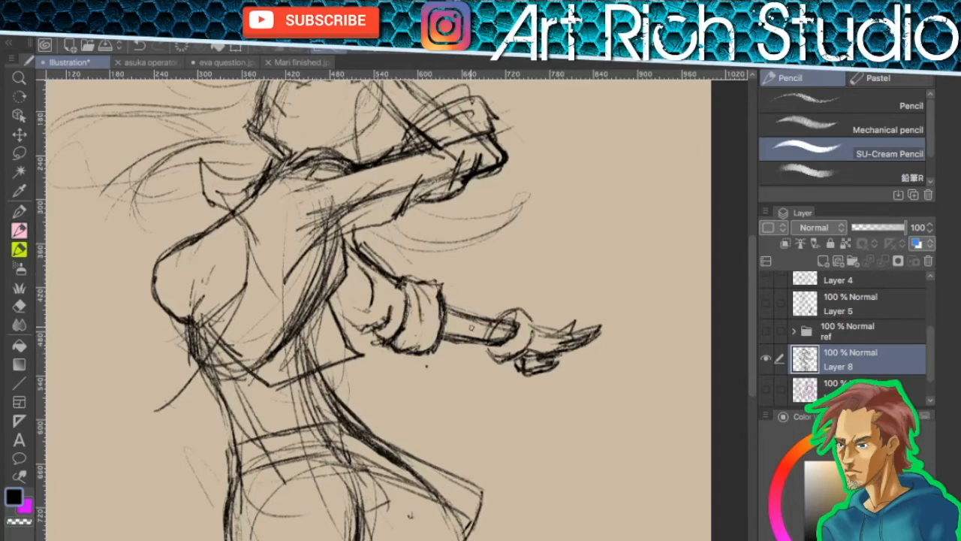
pyautogui.moveTo(508, 337)
pyautogui.mouseDown()
pyautogui.moveTo(566, 442)
pyautogui.moveTo(546, 322)
pyautogui.mouseUp()
# - Scale the whole figure down proportionally, leaving room on the canvas below the legs
pyautogui.scroll(-3, 566, 439)
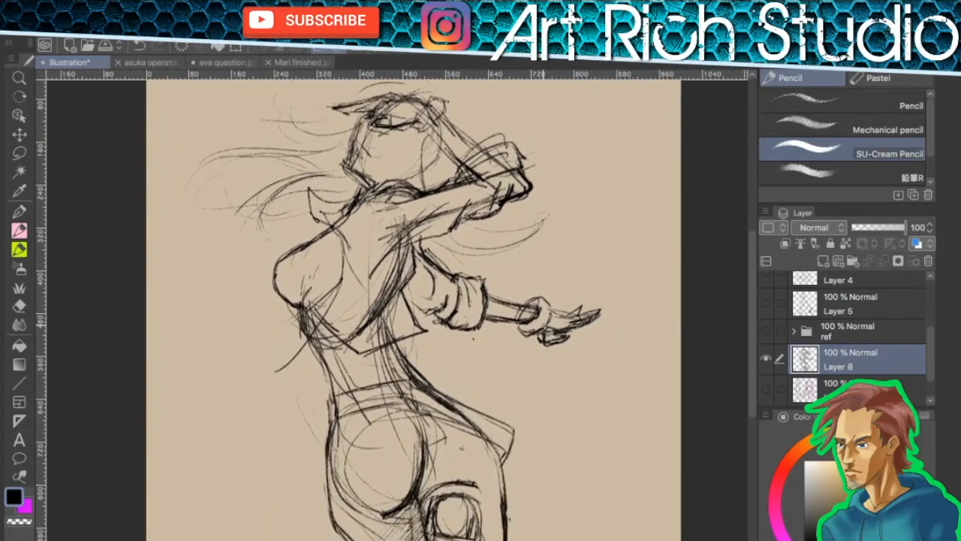
pyautogui.scroll(-2, 537, 331)
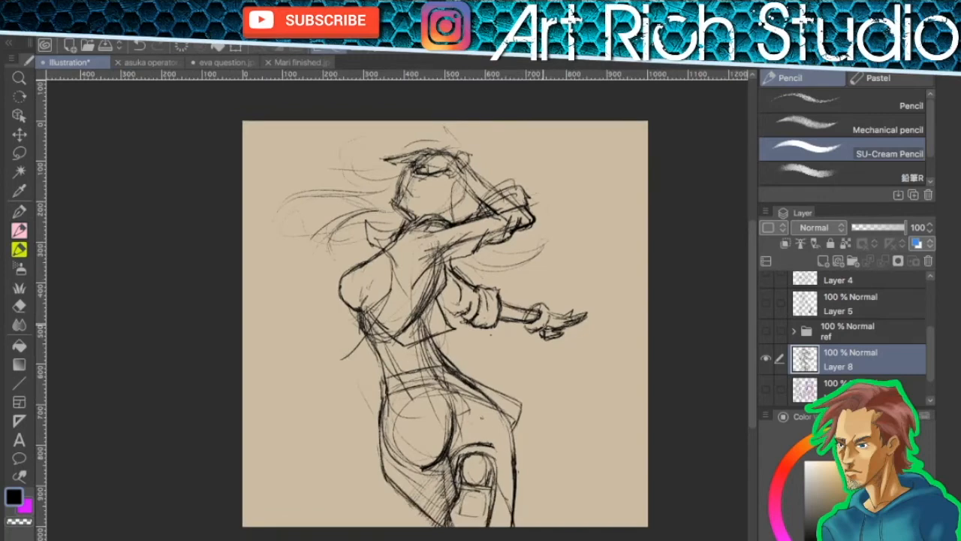
pyautogui.moveTo(567, 410); pyautogui.dragTo(539, 404)
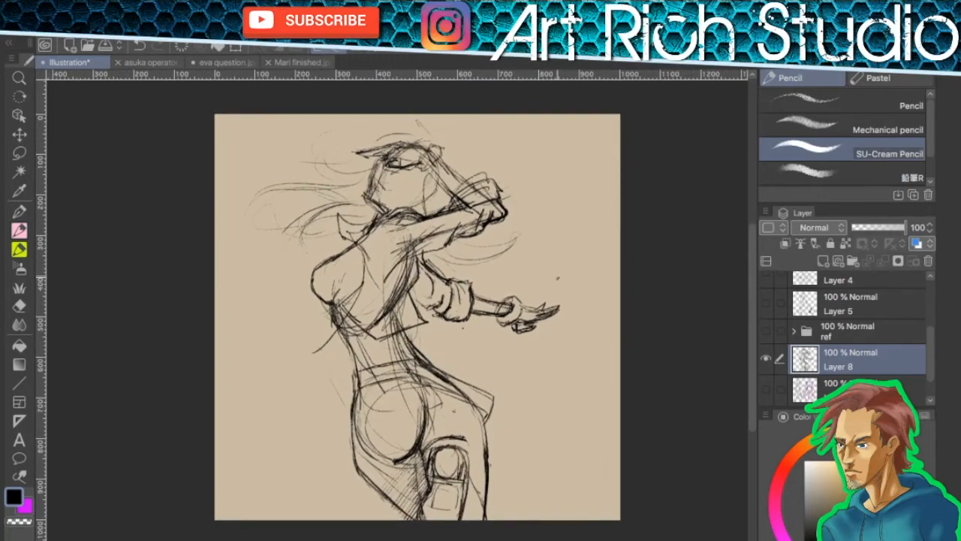
pyautogui.moveTo(416, 167); pyautogui.dragTo(428, 234)
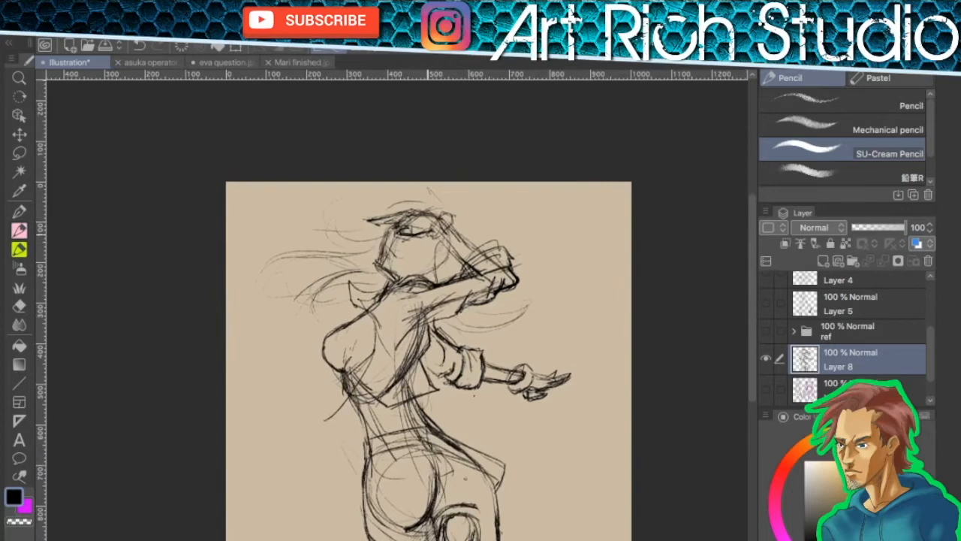
pyautogui.press('super+t')
pyautogui.moveTo(517, 387); pyautogui.dragTo(508, 311)
pyautogui.moveTo(563, 513); pyautogui.dragTo(525, 441)
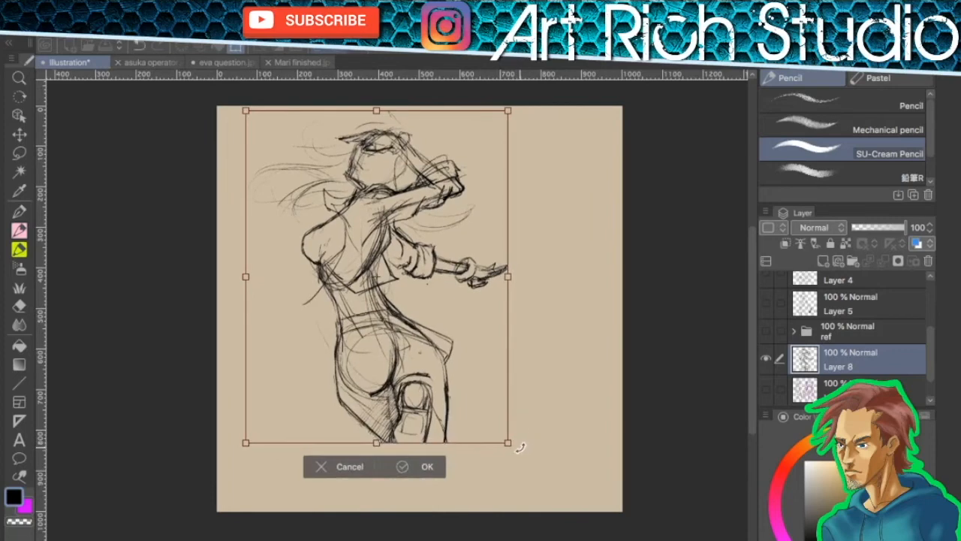
pyautogui.press('Return')
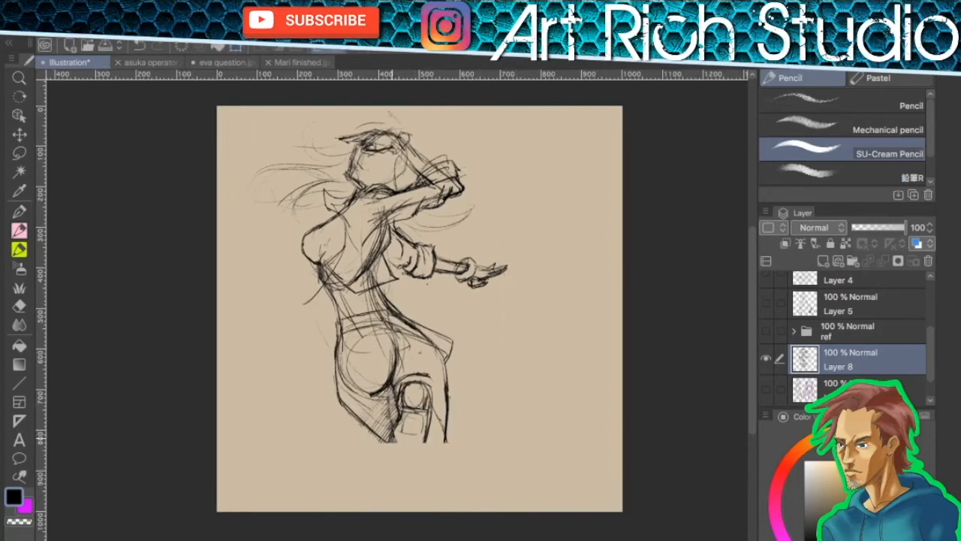
# - Extend the near lower leg to a rounded end and taper the far leg to a point below it
pyautogui.moveTo(394, 431)
pyautogui.mouseDown()
pyautogui.moveTo(399, 459)
pyautogui.moveTo(413, 456)
pyautogui.moveTo(409, 467)
pyautogui.moveTo(420, 457)
pyautogui.moveTo(411, 467)
pyautogui.moveTo(448, 421)
pyautogui.moveTo(373, 456)
pyautogui.moveTo(437, 435)
pyautogui.moveTo(436, 470)
pyautogui.mouseUp()
pyautogui.moveTo(444, 422); pyautogui.dragTo(431, 486)
pyautogui.moveTo(443, 463); pyautogui.dragTo(430, 487)
pyautogui.moveTo(421, 468); pyautogui.dragTo(427, 478)
pyautogui.moveTo(450, 435); pyautogui.dragTo(430, 485)
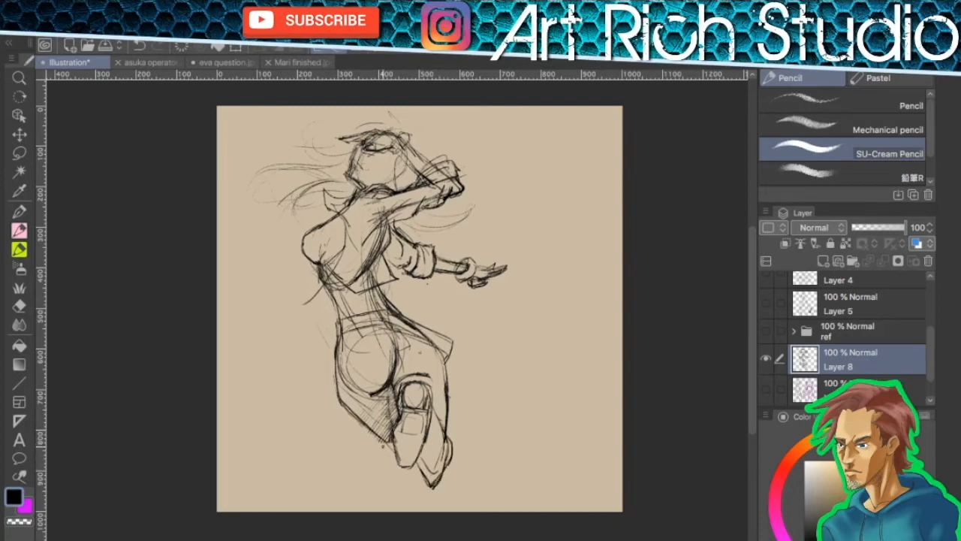
# - Sketch a foot beneath the near leg with ankle lines and a pointed heel
pyautogui.moveTo(403, 466)
pyautogui.mouseDown()
pyautogui.moveTo(380, 469)
pyautogui.moveTo(382, 497)
pyautogui.moveTo(404, 478)
pyautogui.moveTo(433, 509)
pyautogui.mouseUp()
pyautogui.moveTo(484, 443)
pyautogui.mouseDown()
pyautogui.moveTo(496, 431)
pyautogui.moveTo(501, 455)
pyautogui.mouseUp()
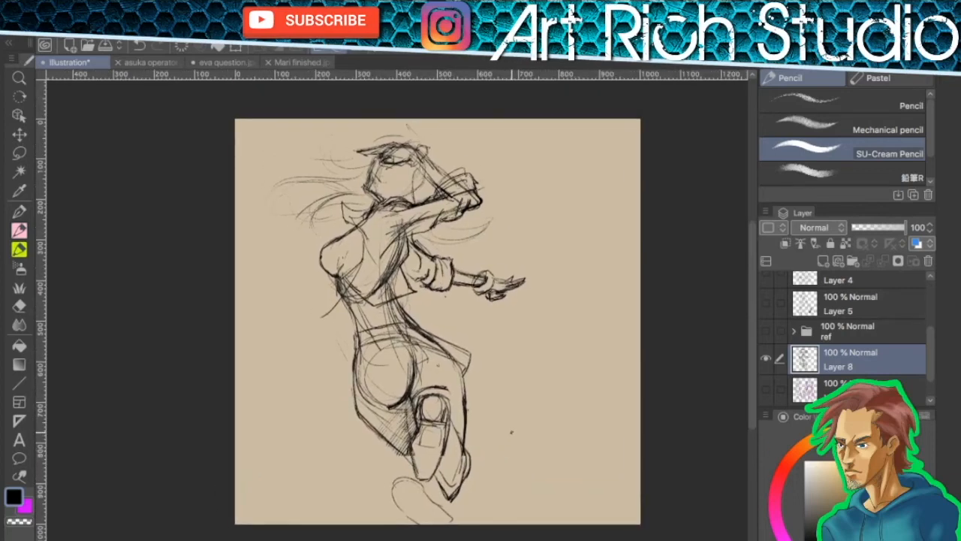
pyautogui.moveTo(394, 485)
pyautogui.mouseDown()
pyautogui.moveTo(413, 484)
pyautogui.moveTo(432, 506)
pyautogui.moveTo(461, 454)
pyautogui.mouseUp()
pyautogui.moveTo(415, 480)
pyautogui.mouseDown()
pyautogui.moveTo(403, 498)
pyautogui.moveTo(396, 503)
pyautogui.moveTo(386, 487)
pyautogui.moveTo(395, 496)
pyautogui.moveTo(385, 511)
pyautogui.moveTo(425, 512)
pyautogui.moveTo(443, 500)
pyautogui.moveTo(431, 523)
pyautogui.mouseUp()
pyautogui.moveTo(396, 494); pyautogui.dragTo(378, 522)
pyautogui.moveTo(384, 494)
pyautogui.mouseDown()
pyautogui.moveTo(429, 519)
pyautogui.moveTo(394, 524)
pyautogui.mouseUp()
pyautogui.moveTo(440, 499)
pyautogui.mouseDown()
pyautogui.moveTo(425, 508)
pyautogui.moveTo(425, 527)
pyautogui.moveTo(419, 509)
pyautogui.mouseUp()
pyautogui.moveTo(425, 506); pyautogui.dragTo(434, 524)
pyautogui.moveTo(409, 492)
pyautogui.mouseDown()
pyautogui.moveTo(380, 502)
pyautogui.moveTo(430, 524)
pyautogui.moveTo(411, 484)
pyautogui.moveTo(405, 490)
pyautogui.mouseUp()
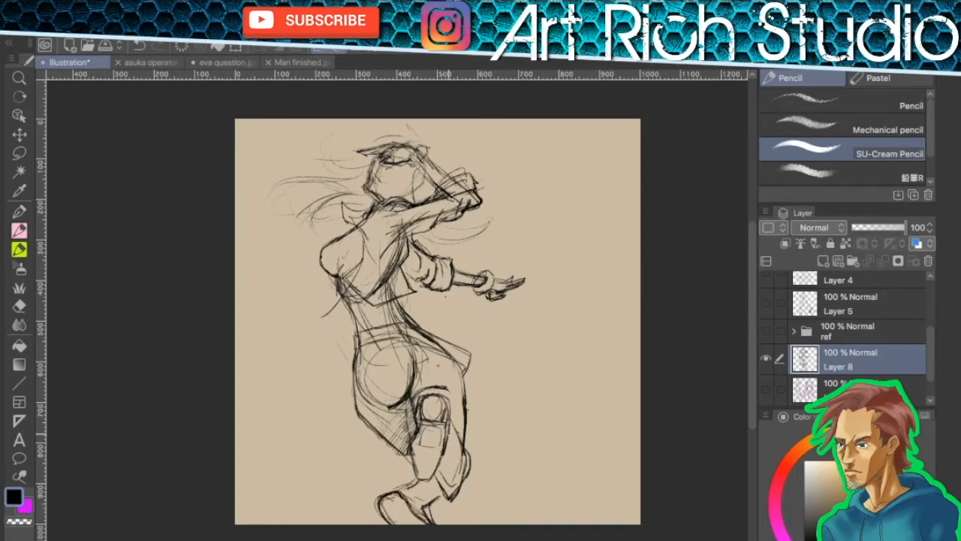
# - Extend the hatched thigh's lower tip and reshape the end of the far leg
pyautogui.moveTo(407, 453); pyautogui.dragTo(412, 459)
pyautogui.moveTo(446, 497)
pyautogui.mouseDown()
pyautogui.moveTo(433, 505)
pyautogui.moveTo(454, 507)
pyautogui.moveTo(467, 452)
pyautogui.moveTo(451, 502)
pyautogui.moveTo(433, 479)
pyautogui.mouseUp()
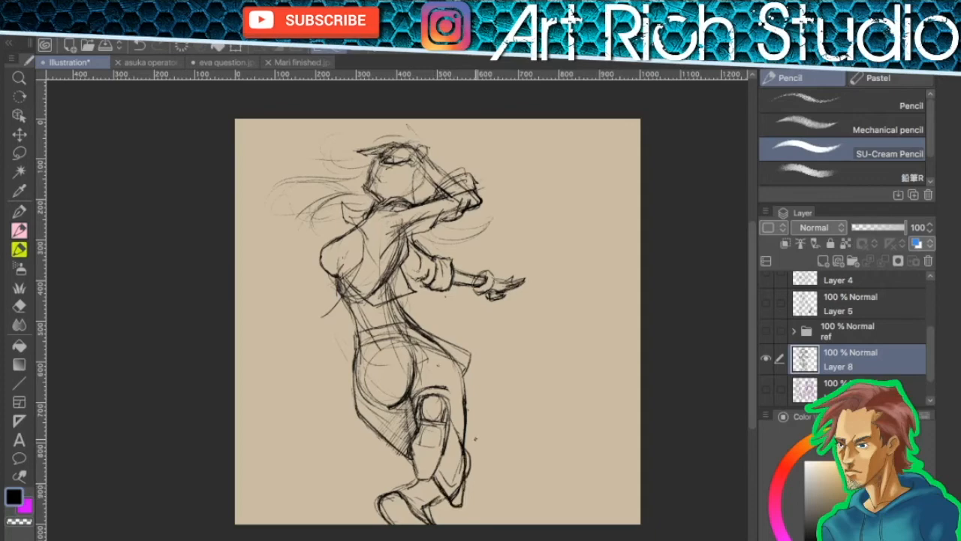
pyautogui.hotkey('ctrl', 'z')
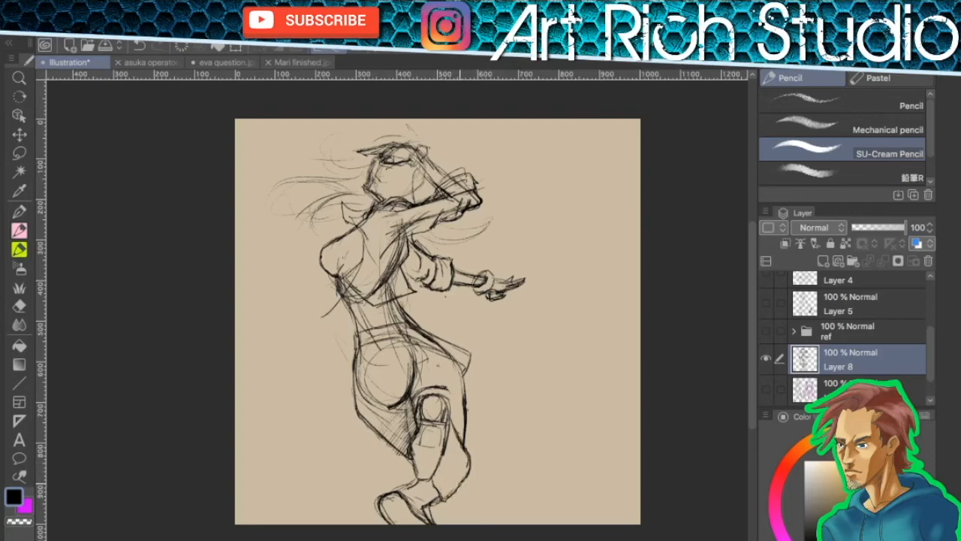
pyautogui.moveTo(448, 497); pyautogui.dragTo(434, 479)
# - Replace the foot beneath the legs with a loose curling shape and add tapering strokes beyond the far leg
pyautogui.moveTo(389, 495)
pyautogui.mouseDown()
pyautogui.moveTo(407, 520)
pyautogui.moveTo(435, 509)
pyautogui.moveTo(395, 468)
pyautogui.moveTo(379, 489)
pyautogui.moveTo(394, 479)
pyautogui.moveTo(413, 505)
pyautogui.moveTo(443, 523)
pyautogui.mouseUp()
pyautogui.moveTo(400, 467); pyautogui.dragTo(374, 502)
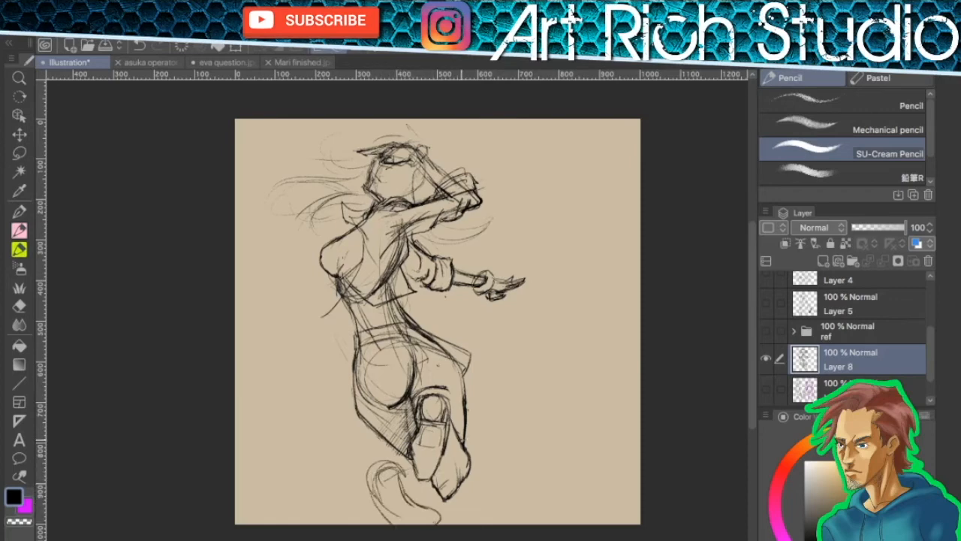
pyautogui.moveTo(470, 474)
pyautogui.mouseDown()
pyautogui.moveTo(510, 512)
pyautogui.moveTo(462, 515)
pyautogui.mouseUp()
pyautogui.moveTo(481, 465)
pyautogui.mouseDown()
pyautogui.moveTo(504, 490)
pyautogui.moveTo(467, 489)
pyautogui.moveTo(526, 523)
pyautogui.mouseUp()
pyautogui.moveTo(496, 486); pyautogui.dragTo(545, 524)
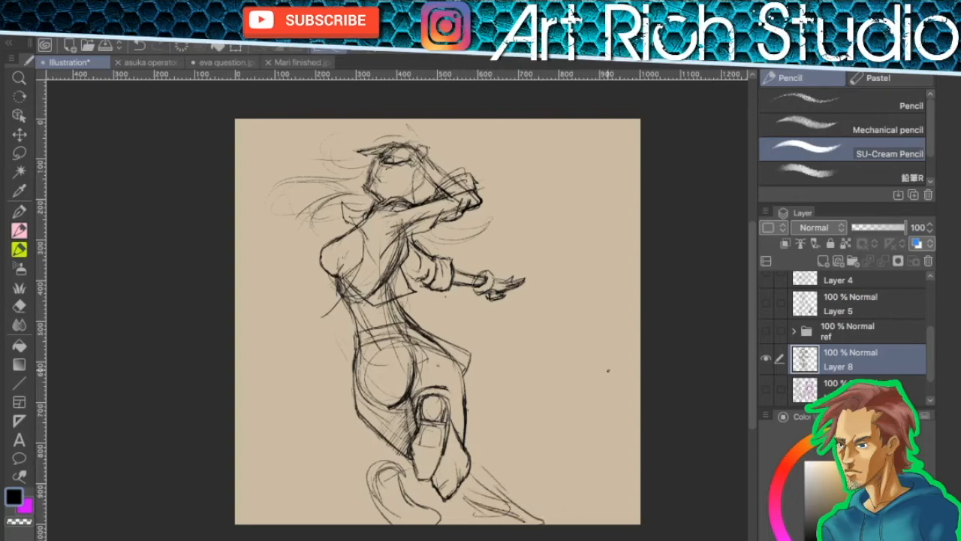
# - Erase the curling shape beneath the near leg, and darken and hatch the tapering shape beyond the far leg
pyautogui.moveTo(402, 474)
pyautogui.mouseDown()
pyautogui.moveTo(374, 463)
pyautogui.moveTo(372, 484)
pyautogui.moveTo(393, 469)
pyautogui.moveTo(390, 514)
pyautogui.moveTo(417, 497)
pyautogui.moveTo(445, 512)
pyautogui.mouseUp()
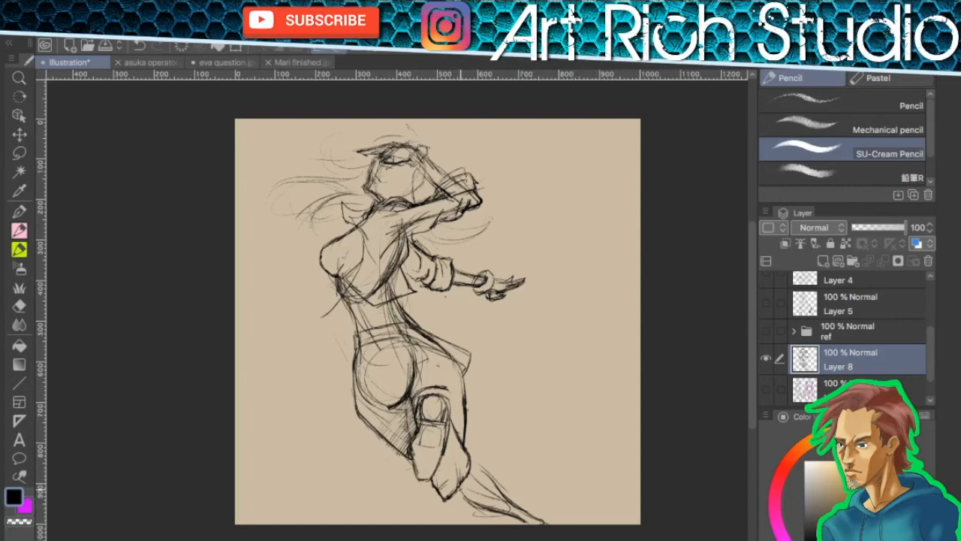
pyautogui.moveTo(470, 473); pyautogui.dragTo(518, 506)
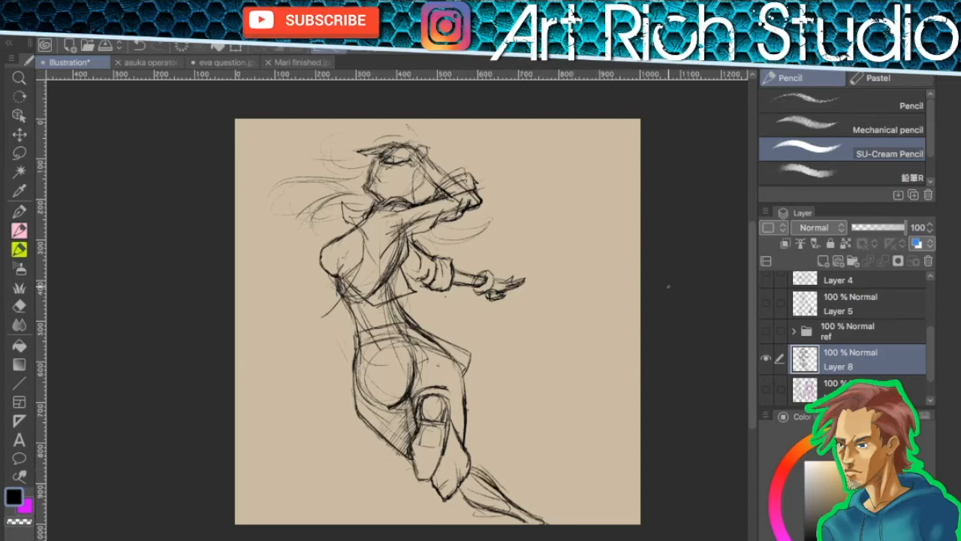
pyautogui.moveTo(466, 474); pyautogui.dragTo(523, 521)
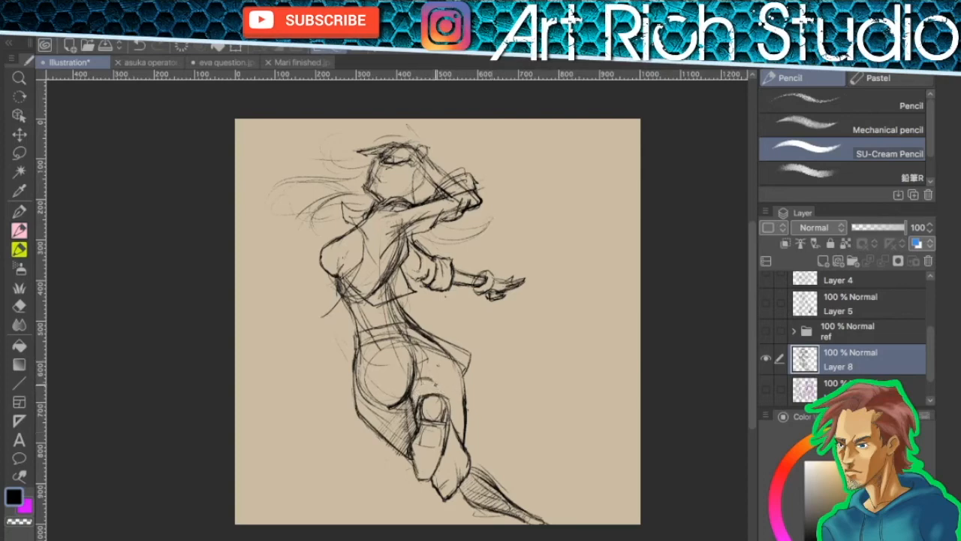
pyautogui.moveTo(466, 409); pyautogui.dragTo(458, 364)
# - Lasso the hatched tapering lower-leg shape, rotate it slightly clockwise with a transform, and clear the selection
pyautogui.click(20, 153)
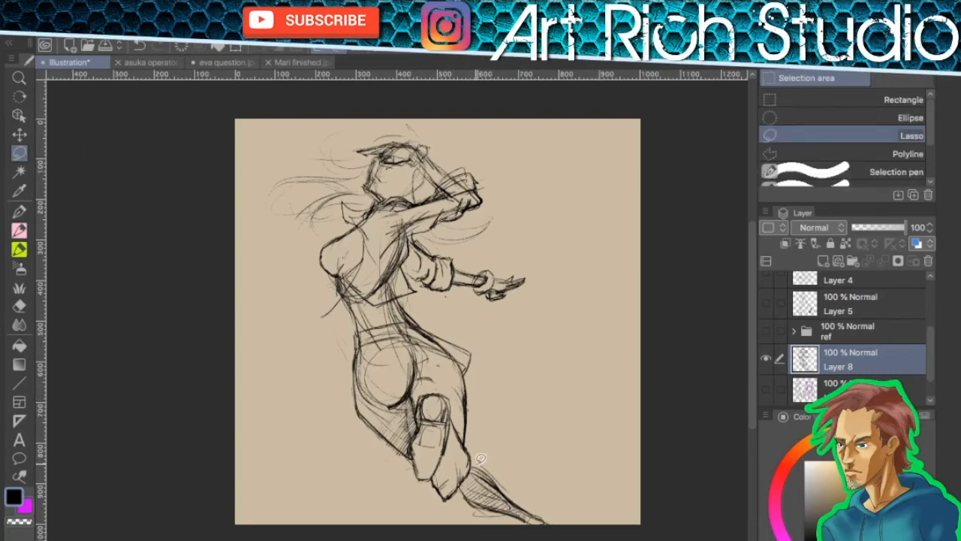
pyautogui.moveTo(464, 482)
pyautogui.mouseDown()
pyautogui.moveTo(525, 524)
pyautogui.moveTo(481, 464)
pyautogui.mouseUp()
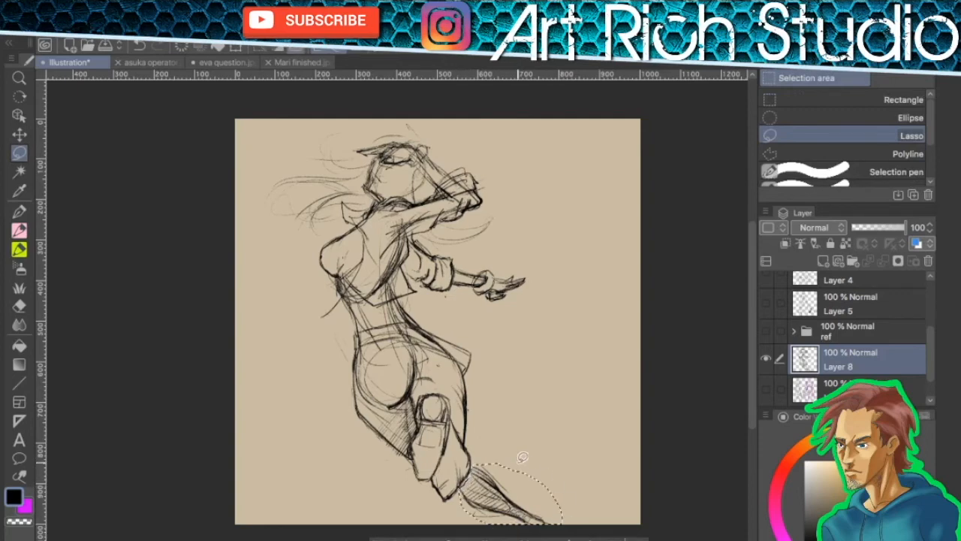
pyautogui.press('k')
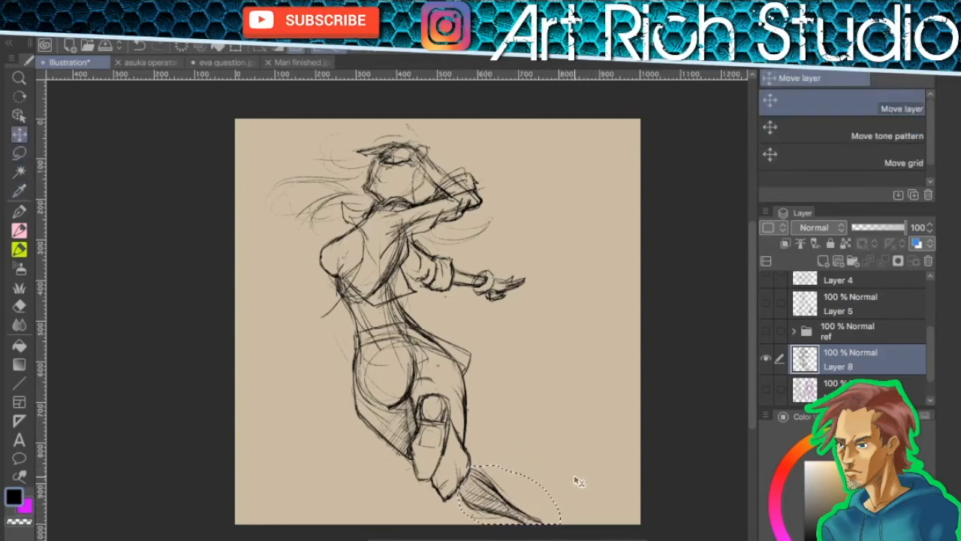
pyautogui.hotkey('ctrl', 't')
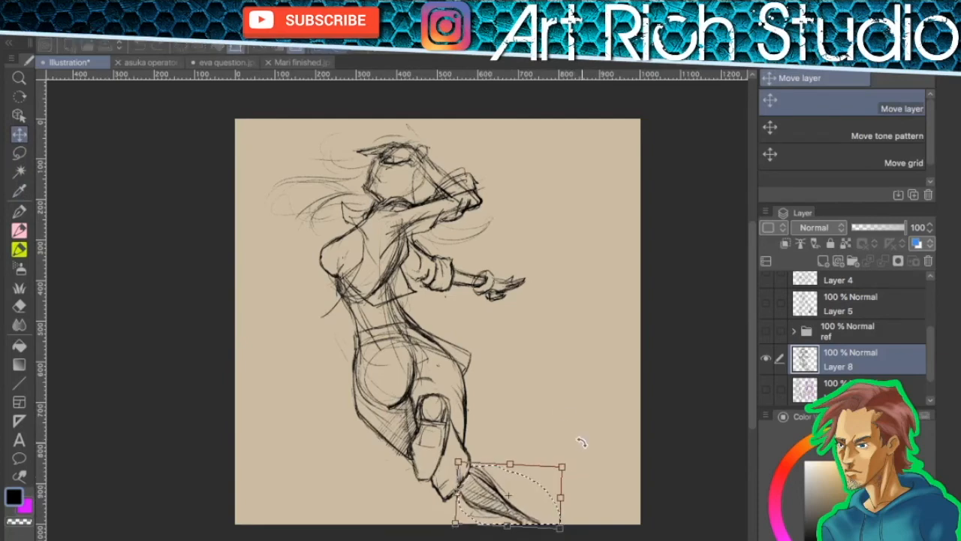
pyautogui.moveTo(510, 486); pyautogui.dragTo(512, 482)
pyautogui.moveTo(553, 459); pyautogui.dragTo(554, 461)
pyautogui.moveTo(499, 489); pyautogui.dragTo(500, 491)
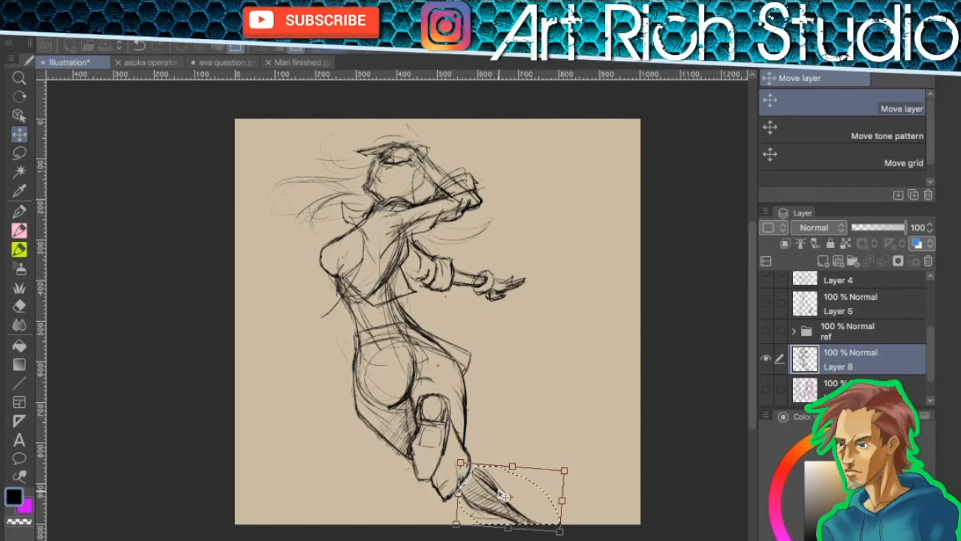
pyautogui.press('Return')
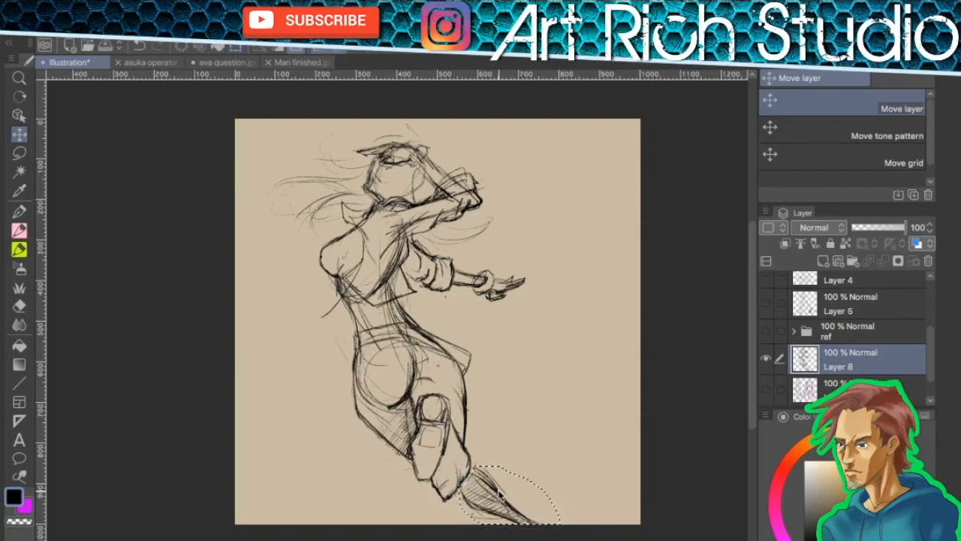
pyautogui.press('b')
pyautogui.hotkey('ctrl', 'd')
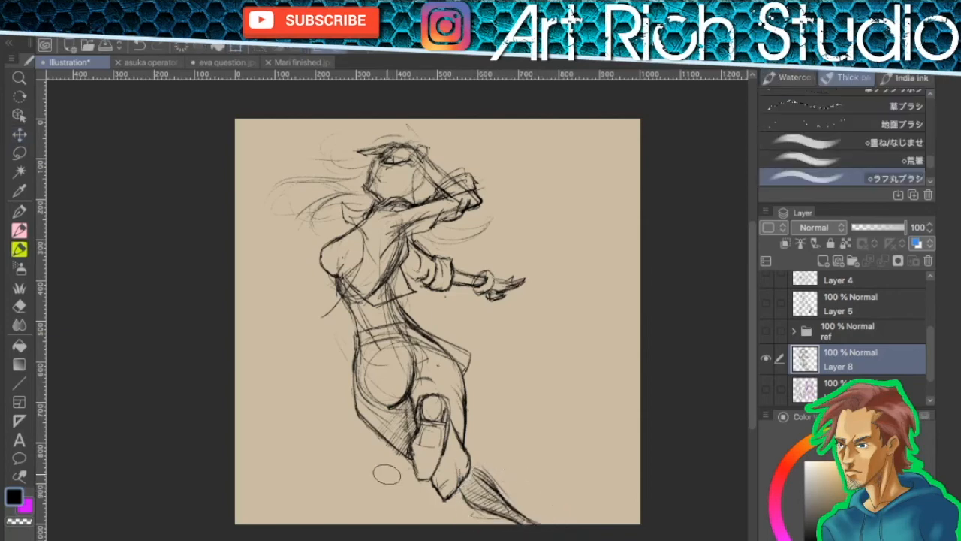
# - Sketch a rounded foot with ankle lines joining it to the far leg using SU-Cream Pencil, and erase the hatched tapering shape
pyautogui.press('p')
pyautogui.press('p')
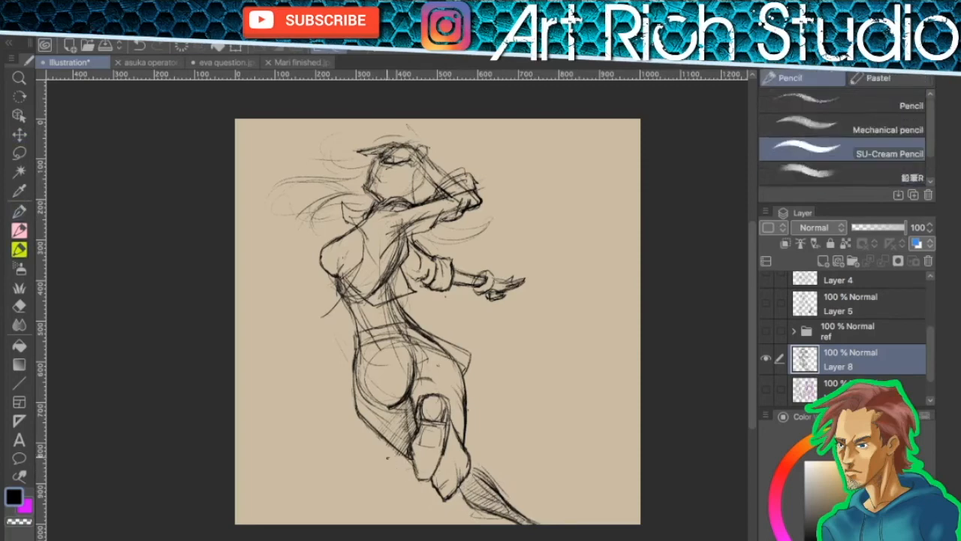
pyautogui.moveTo(409, 482); pyautogui.dragTo(398, 518)
pyautogui.moveTo(383, 463)
pyautogui.mouseDown()
pyautogui.moveTo(368, 509)
pyautogui.moveTo(405, 488)
pyautogui.moveTo(365, 512)
pyautogui.moveTo(396, 526)
pyautogui.mouseUp()
pyautogui.moveTo(395, 492); pyautogui.dragTo(392, 526)
pyautogui.moveTo(403, 462)
pyautogui.mouseDown()
pyautogui.moveTo(384, 495)
pyautogui.moveTo(427, 500)
pyautogui.moveTo(398, 520)
pyautogui.mouseUp()
pyautogui.moveTo(411, 488)
pyautogui.mouseDown()
pyautogui.moveTo(395, 524)
pyautogui.moveTo(434, 496)
pyautogui.mouseUp()
pyautogui.moveTo(404, 467)
pyautogui.mouseDown()
pyautogui.moveTo(418, 476)
pyautogui.moveTo(419, 500)
pyautogui.moveTo(443, 498)
pyautogui.moveTo(416, 474)
pyautogui.mouseUp()
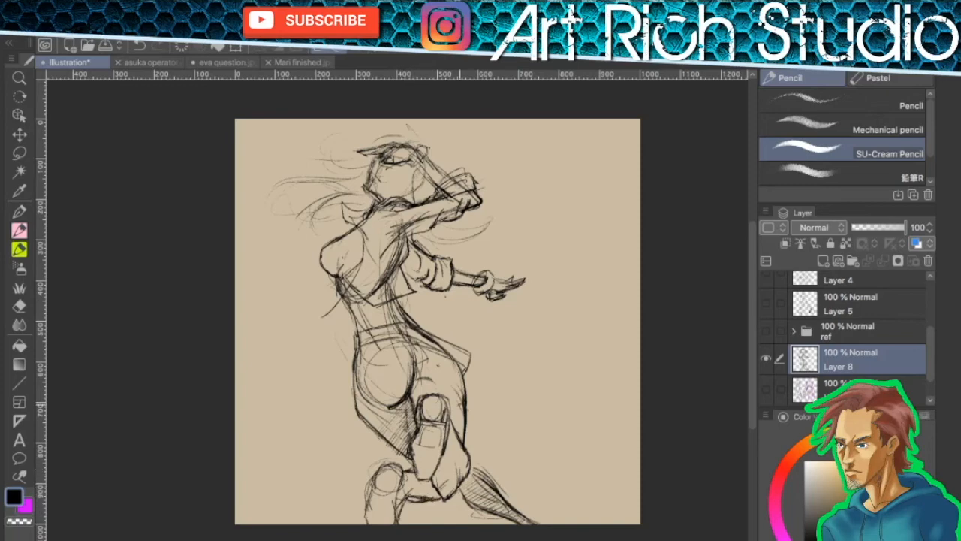
pyautogui.moveTo(479, 466)
pyautogui.mouseDown()
pyautogui.moveTo(465, 492)
pyautogui.moveTo(485, 511)
pyautogui.moveTo(518, 517)
pyautogui.moveTo(510, 525)
pyautogui.mouseUp()
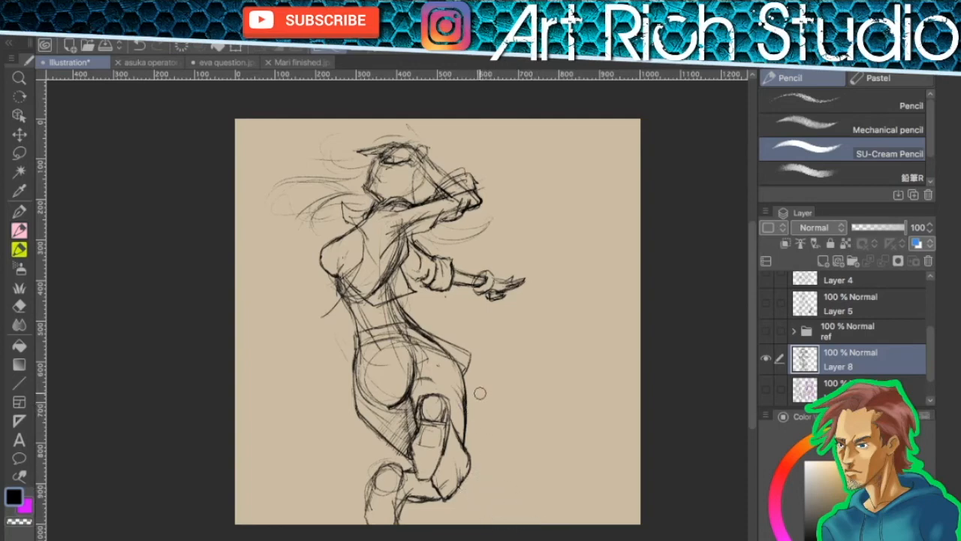
# - Reinforce the waistband around the hips and clean up the back's contour below the cropped top
pyautogui.moveTo(461, 363); pyautogui.dragTo(422, 348)
pyautogui.moveTo(353, 327); pyautogui.dragTo(440, 338)
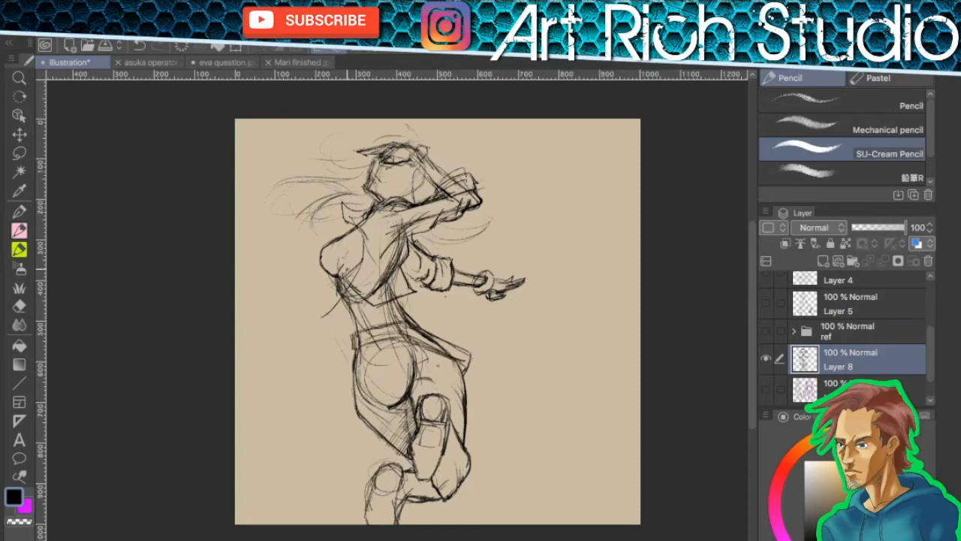
pyautogui.moveTo(346, 273); pyautogui.dragTo(368, 299)
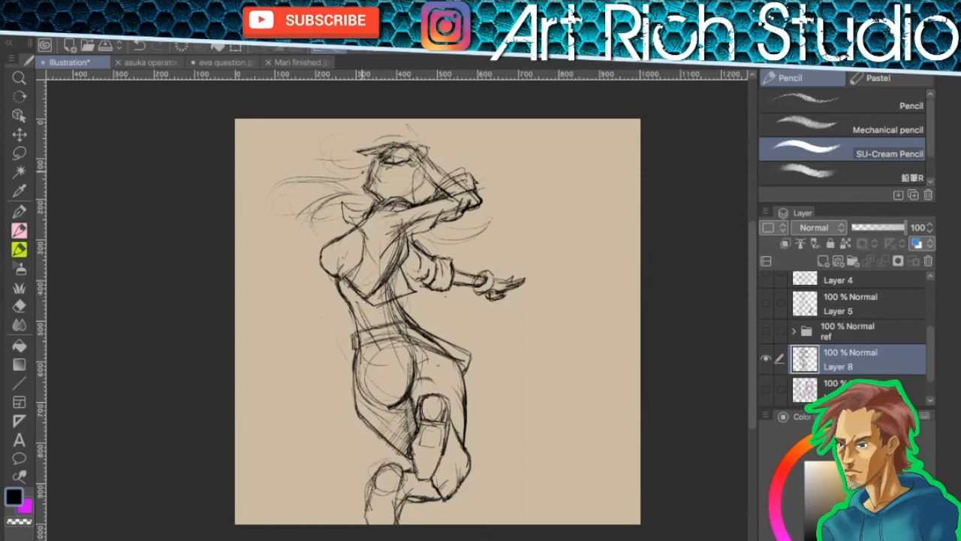
# - Sketch large sweeping hair curves around the back, top and front of the head
pyautogui.moveTo(339, 133)
pyautogui.mouseDown()
pyautogui.moveTo(348, 180)
pyautogui.moveTo(374, 179)
pyautogui.mouseUp()
pyautogui.moveTo(332, 153); pyautogui.dragTo(375, 176)
pyautogui.moveTo(366, 133); pyautogui.dragTo(341, 155)
pyautogui.moveTo(381, 135)
pyautogui.mouseDown()
pyautogui.moveTo(346, 167)
pyautogui.moveTo(449, 170)
pyautogui.mouseUp()
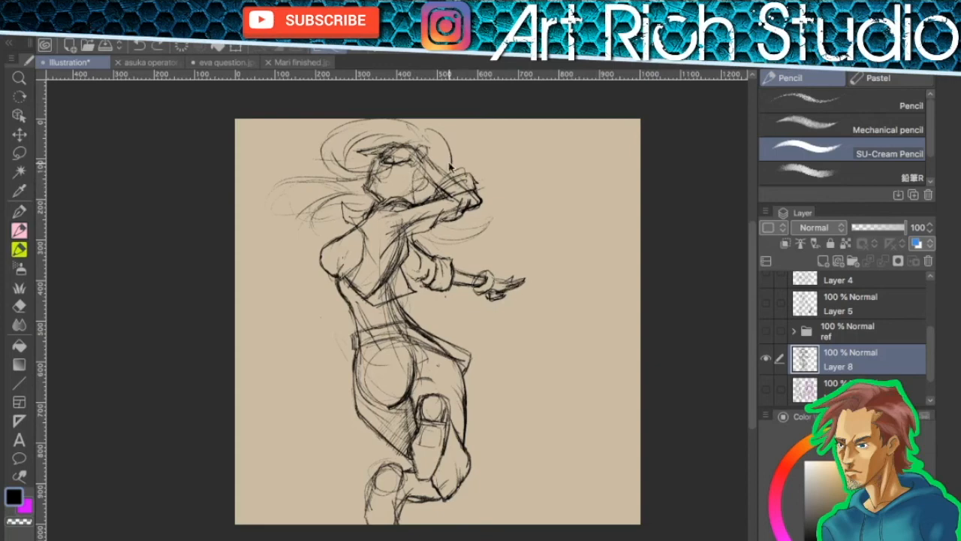
# - Sketch the face in profile with nose, mouth and jaw beneath the raised hand, and darken the jaw's corner near the arm
pyautogui.scroll(4, 454, 169)
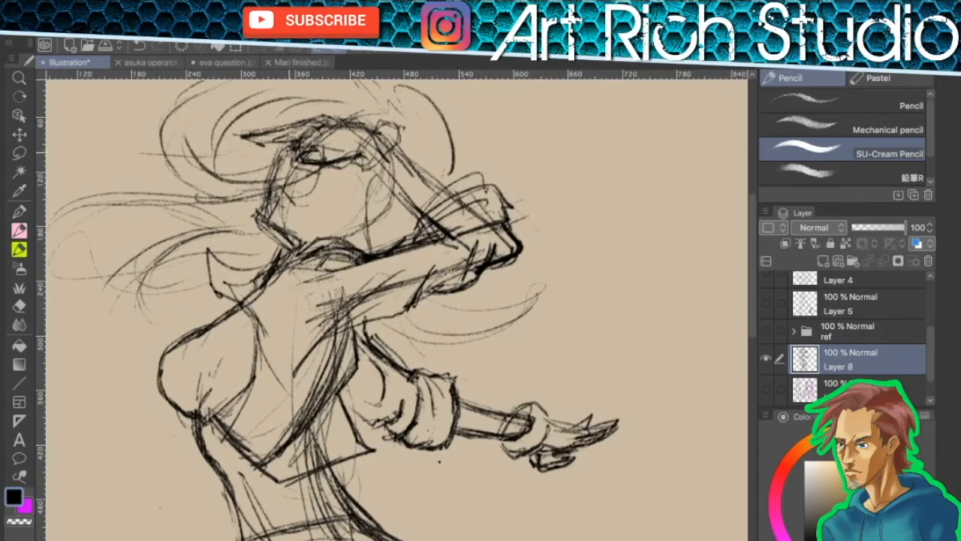
pyautogui.moveTo(337, 167); pyautogui.dragTo(374, 239)
pyautogui.moveTo(274, 171); pyautogui.dragTo(290, 165)
pyautogui.moveTo(314, 172)
pyautogui.mouseDown()
pyautogui.moveTo(319, 181)
pyautogui.moveTo(339, 174)
pyautogui.mouseUp()
pyautogui.moveTo(279, 162)
pyautogui.mouseDown()
pyautogui.moveTo(285, 153)
pyautogui.moveTo(359, 222)
pyautogui.mouseUp()
pyautogui.moveTo(366, 177); pyautogui.dragTo(365, 241)
pyautogui.moveTo(279, 225); pyautogui.dragTo(304, 245)
pyautogui.moveTo(276, 190)
pyautogui.mouseDown()
pyautogui.moveTo(259, 219)
pyautogui.moveTo(281, 233)
pyautogui.mouseUp()
pyautogui.moveTo(281, 154)
pyautogui.mouseDown()
pyautogui.moveTo(270, 189)
pyautogui.moveTo(413, 277)
pyautogui.mouseUp()
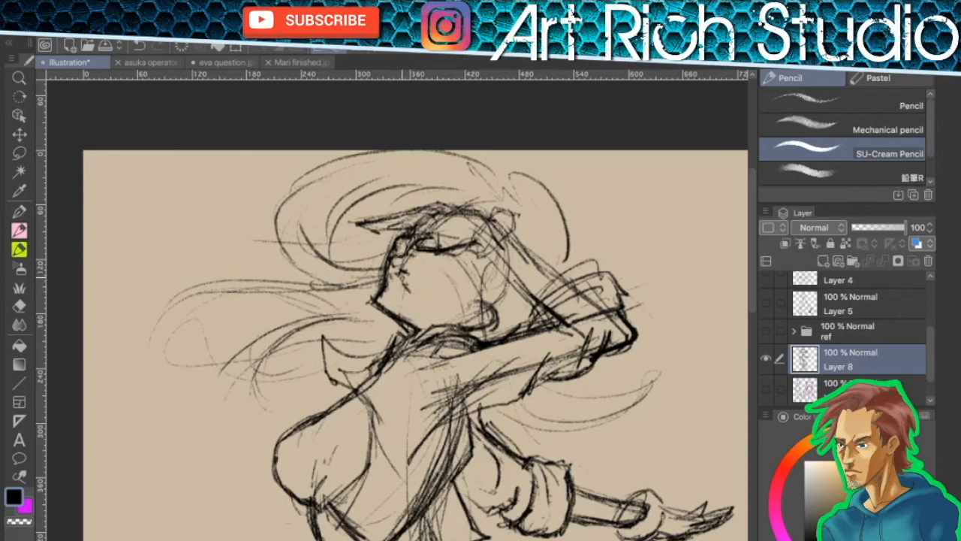
pyautogui.moveTo(388, 286); pyautogui.dragTo(393, 294)
pyautogui.moveTo(357, 223); pyautogui.dragTo(435, 206)
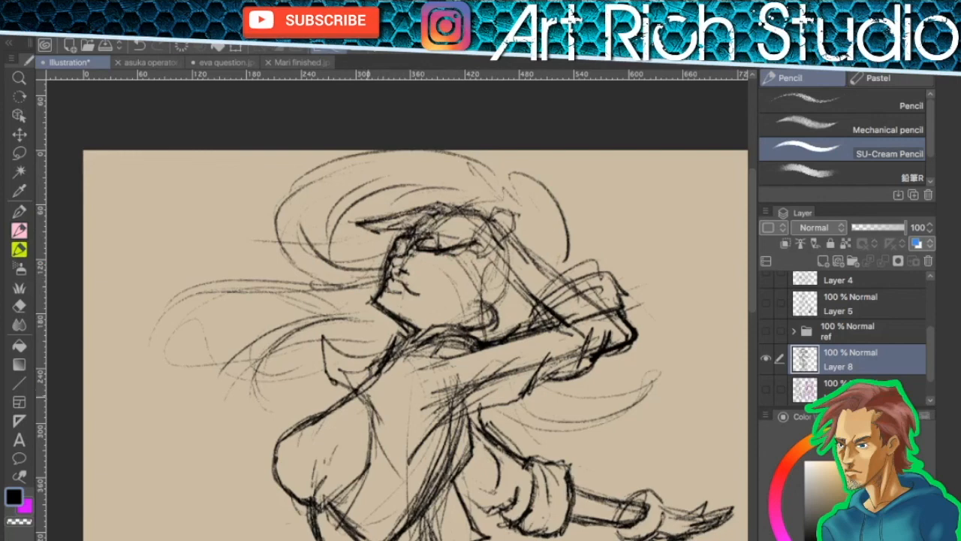
# - Add darker fold lines across the upper back where it meets the raised arm
pyautogui.moveTo(467, 397)
pyautogui.mouseDown()
pyautogui.moveTo(411, 458)
pyautogui.moveTo(420, 405)
pyautogui.mouseUp()
pyautogui.moveTo(477, 384); pyautogui.dragTo(450, 408)
pyautogui.moveTo(434, 375); pyautogui.dragTo(411, 443)
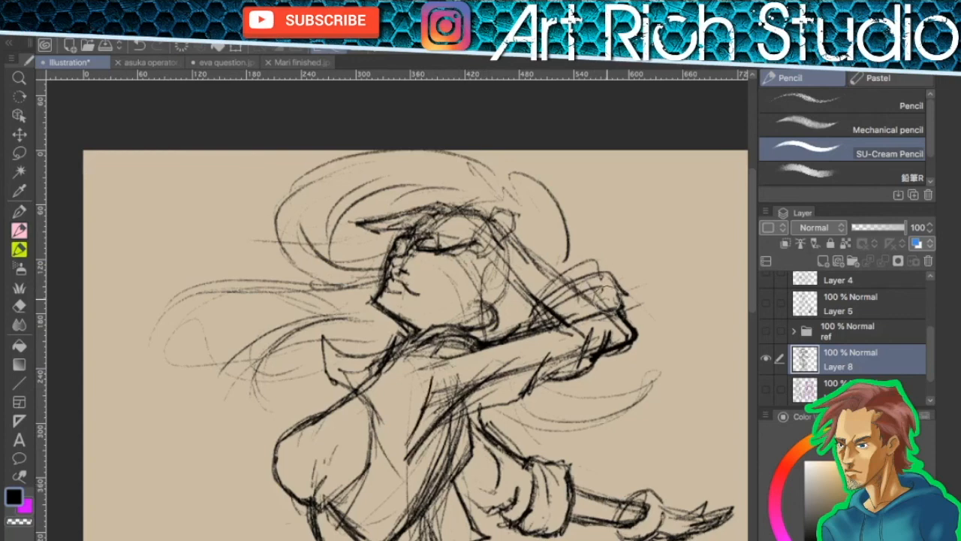
# - Draw the eye and the strands beside the cheek, and define the angular shape at the raised hand's wrist
pyautogui.moveTo(551, 315); pyautogui.dragTo(531, 367)
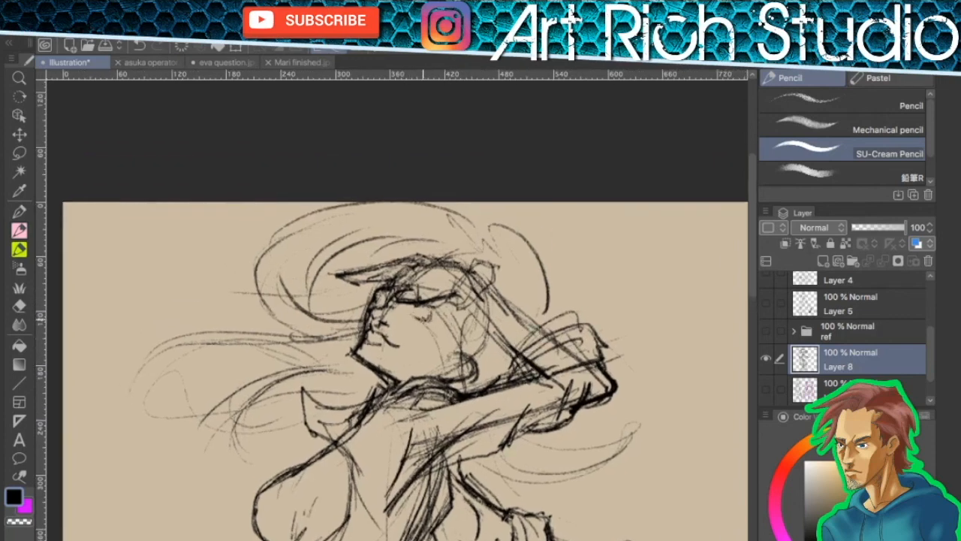
pyautogui.moveTo(417, 304)
pyautogui.mouseDown()
pyautogui.moveTo(421, 315)
pyautogui.moveTo(448, 309)
pyautogui.mouseUp()
pyautogui.moveTo(440, 359); pyautogui.dragTo(451, 318)
pyautogui.moveTo(470, 362)
pyautogui.mouseDown()
pyautogui.moveTo(454, 315)
pyautogui.moveTo(435, 301)
pyautogui.moveTo(482, 293)
pyautogui.mouseUp()
pyautogui.moveTo(465, 284); pyautogui.dragTo(453, 302)
pyautogui.moveTo(478, 264); pyautogui.dragTo(459, 290)
pyautogui.moveTo(494, 269)
pyautogui.mouseDown()
pyautogui.moveTo(484, 292)
pyautogui.moveTo(481, 263)
pyautogui.mouseUp()
pyautogui.moveTo(482, 327); pyautogui.dragTo(506, 381)
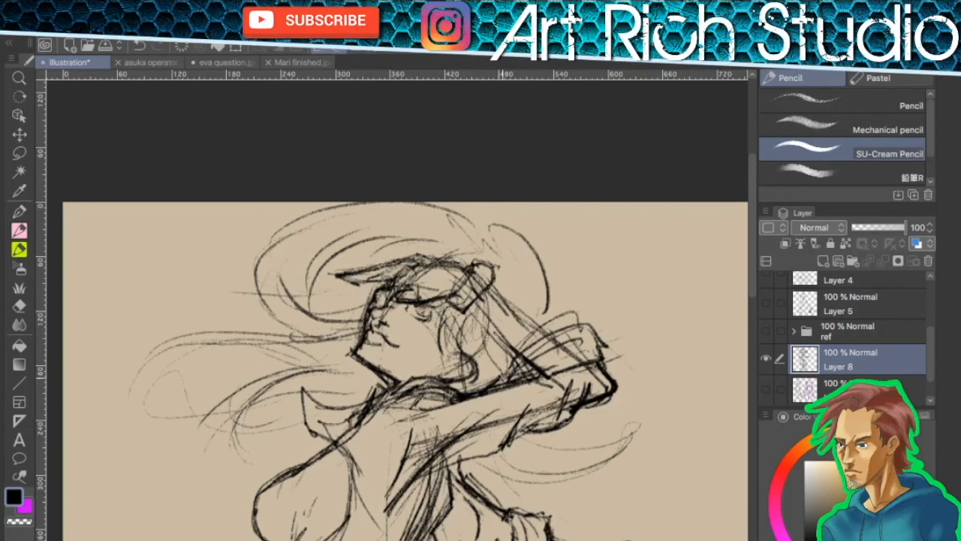
# - Sketch curling hair locks flowing behind the head and darken the long lock sweeping below the raised elbow
pyautogui.moveTo(233, 420)
pyautogui.mouseDown()
pyautogui.moveTo(242, 454)
pyautogui.moveTo(358, 385)
pyautogui.moveTo(381, 386)
pyautogui.mouseUp()
pyautogui.moveTo(235, 387)
pyautogui.mouseDown()
pyautogui.moveTo(276, 376)
pyautogui.moveTo(254, 406)
pyautogui.moveTo(341, 367)
pyautogui.moveTo(135, 371)
pyautogui.moveTo(278, 343)
pyautogui.mouseUp()
pyautogui.moveTo(235, 340)
pyautogui.mouseDown()
pyautogui.moveTo(304, 332)
pyautogui.moveTo(332, 339)
pyautogui.mouseUp()
pyautogui.moveTo(274, 320)
pyautogui.mouseDown()
pyautogui.moveTo(204, 319)
pyautogui.moveTo(226, 263)
pyautogui.mouseUp()
pyautogui.moveTo(193, 299); pyautogui.dragTo(308, 281)
pyautogui.moveTo(525, 436)
pyautogui.mouseDown()
pyautogui.moveTo(613, 439)
pyautogui.moveTo(634, 428)
pyautogui.mouseUp()
pyautogui.moveTo(635, 426)
pyautogui.mouseDown()
pyautogui.moveTo(475, 453)
pyautogui.moveTo(636, 435)
pyautogui.mouseUp()
# - Review the whole figure and briefly toggle the visibility of the sketch layer beneath Layer 8 for comparison
pyautogui.moveTo(614, 371); pyautogui.dragTo(565, 270)
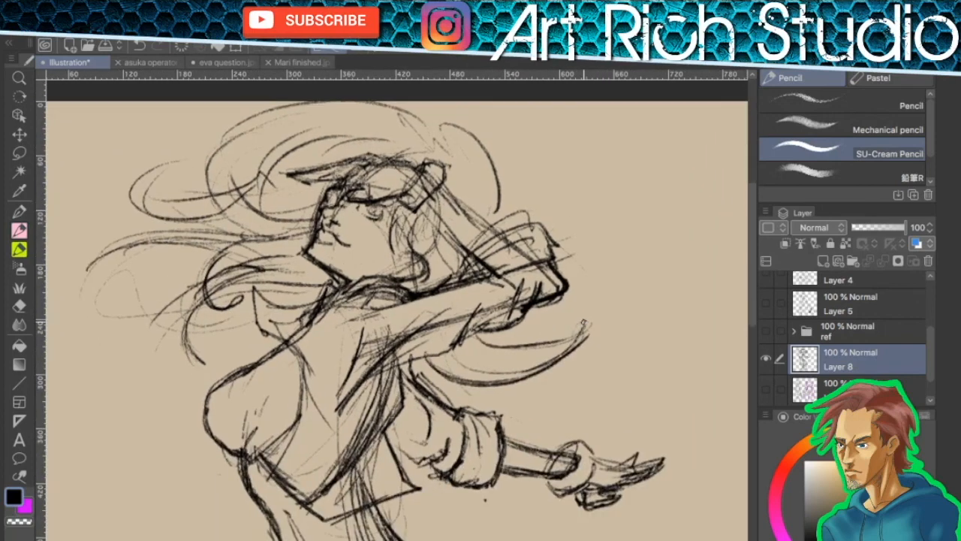
pyautogui.scroll(-3, 582, 322)
pyautogui.moveTo(578, 408); pyautogui.dragTo(548, 364)
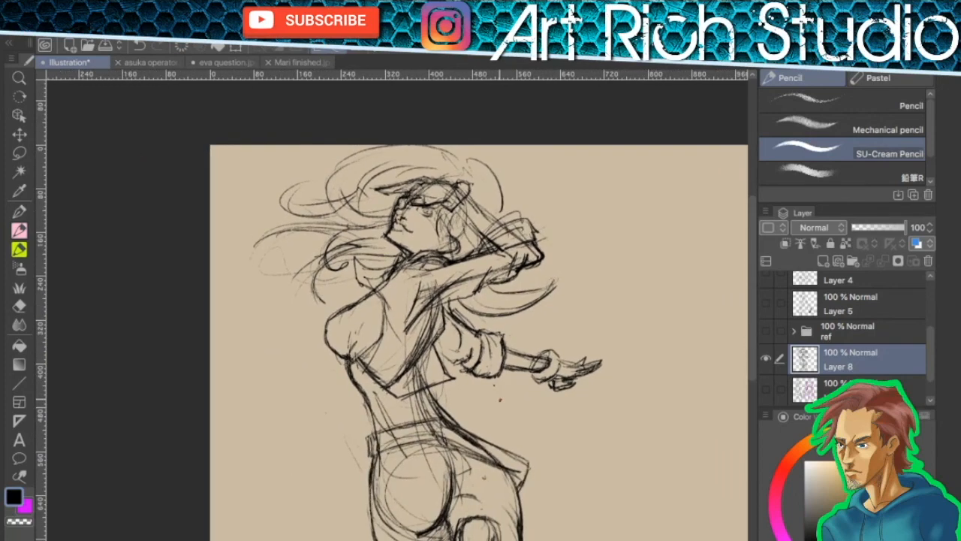
pyautogui.scroll(-2, 499, 399)
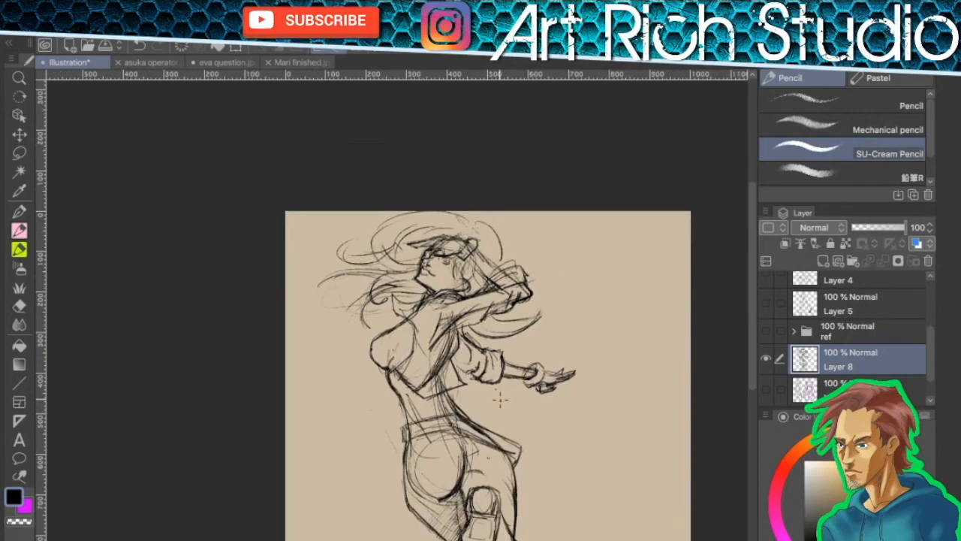
pyautogui.moveTo(600, 410)
pyautogui.mouseDown()
pyautogui.moveTo(551, 360)
pyautogui.moveTo(545, 339)
pyautogui.mouseUp()
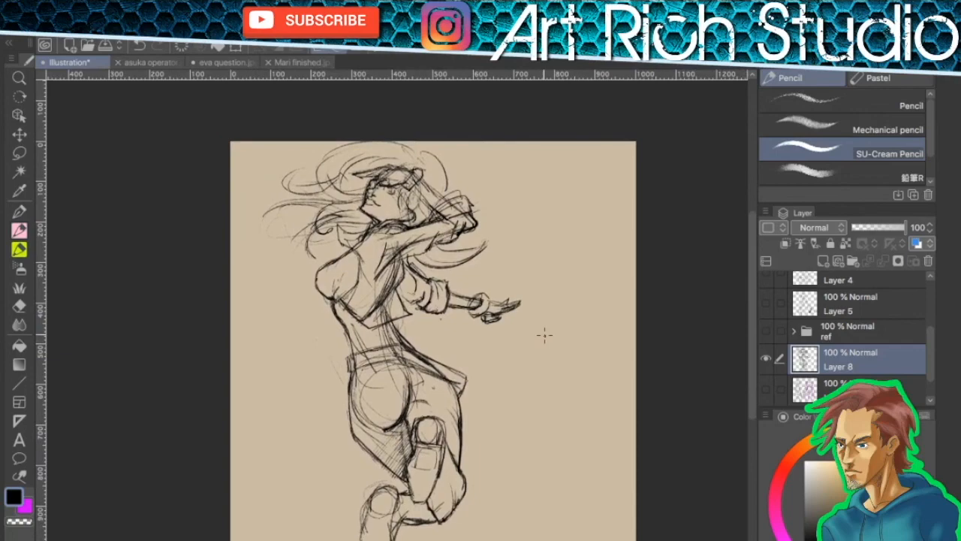
pyautogui.click(767, 389)
pyautogui.click(766, 389)
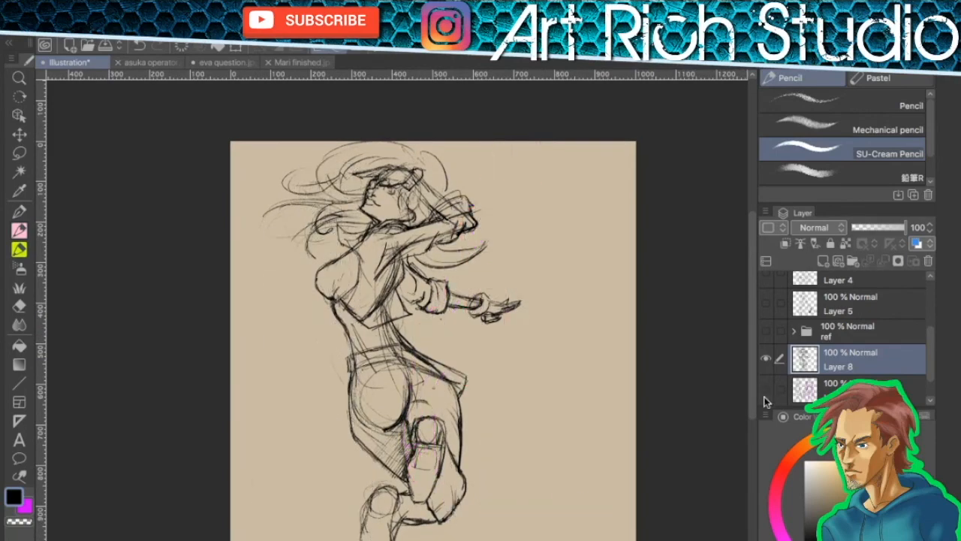